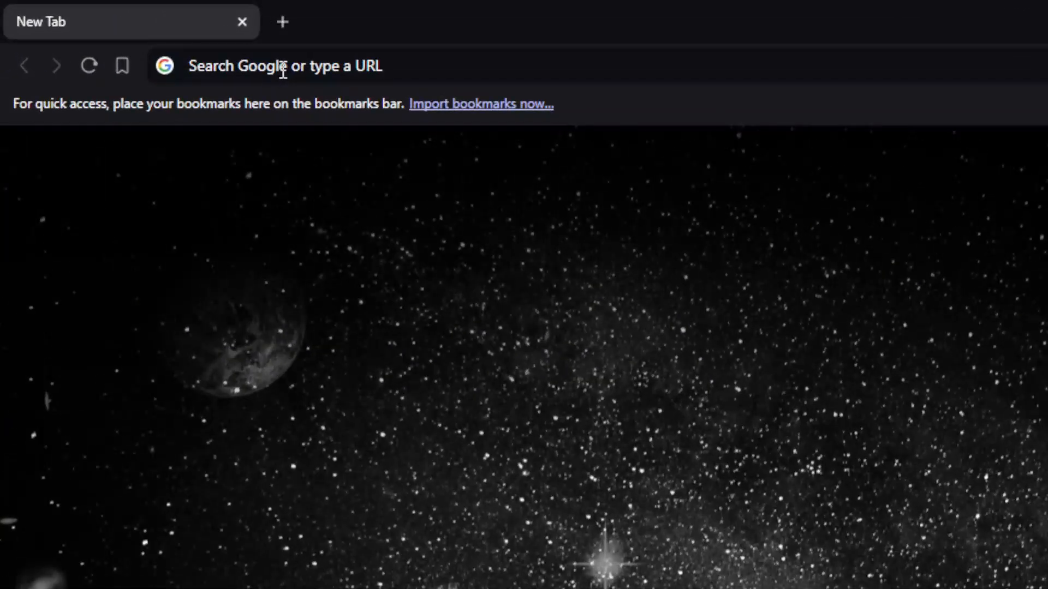
- Open wordpress.com in the browser
left_click(142, 34)
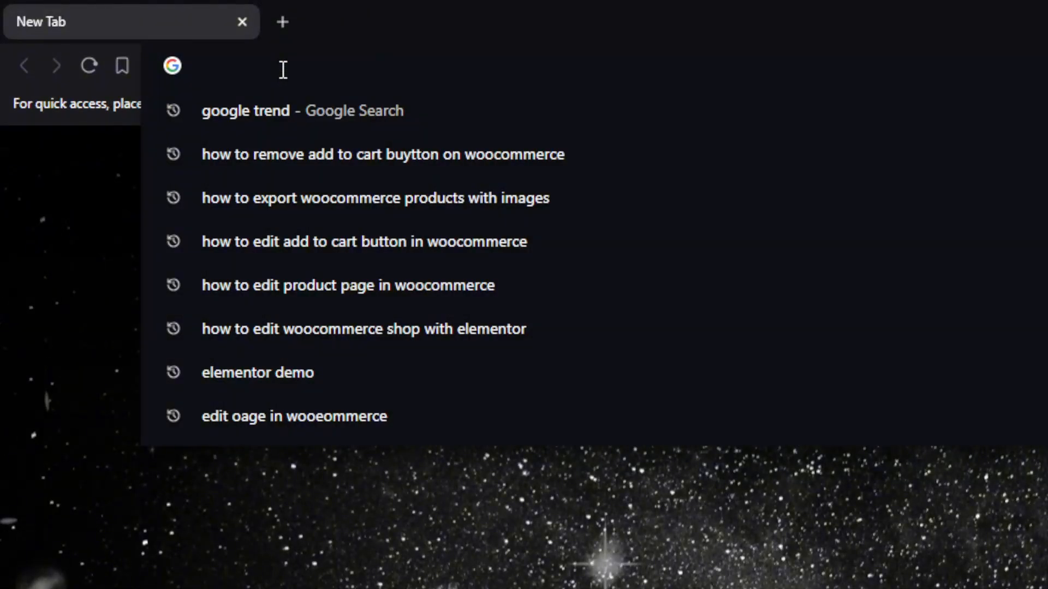
type("wordpress.c")
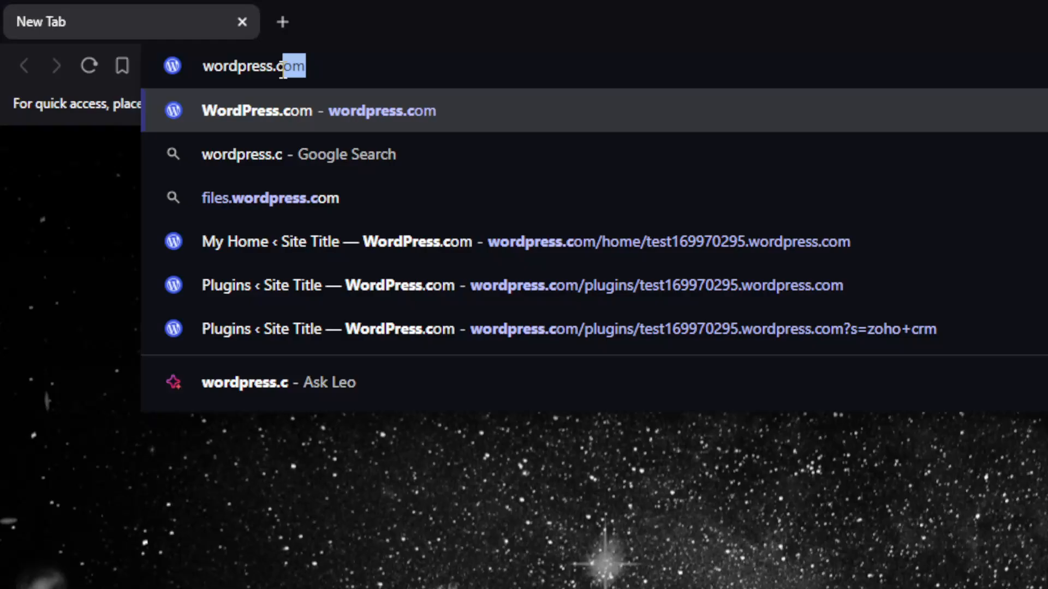
key("Return")
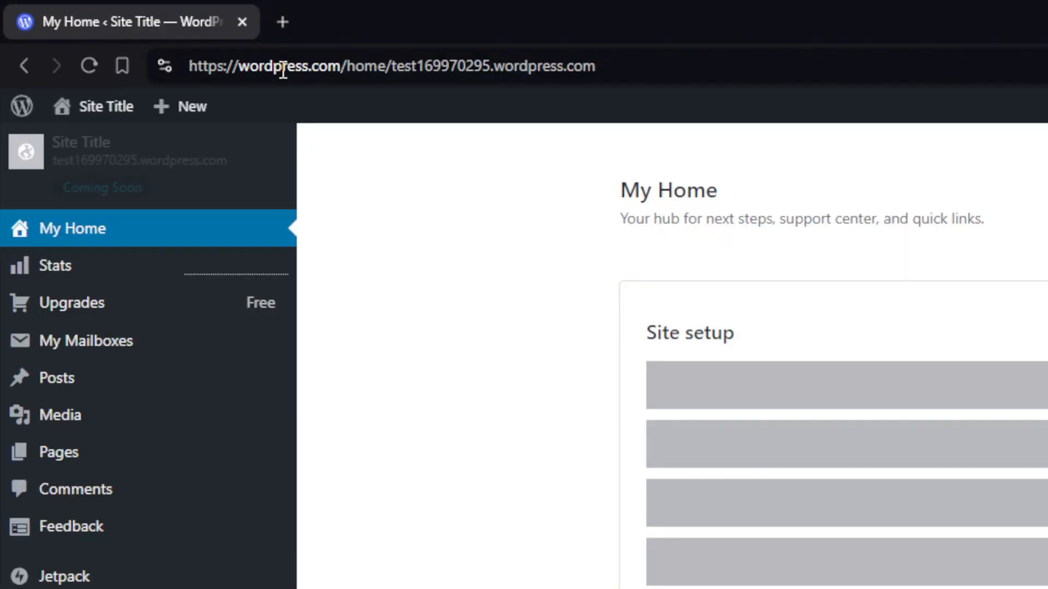
- Open localhost/wordpress/wp-admin/ in a new tab and return to the WordPress.com home tab
key("ctrl+t")
type("localhost/wordpress/wp-admin/")
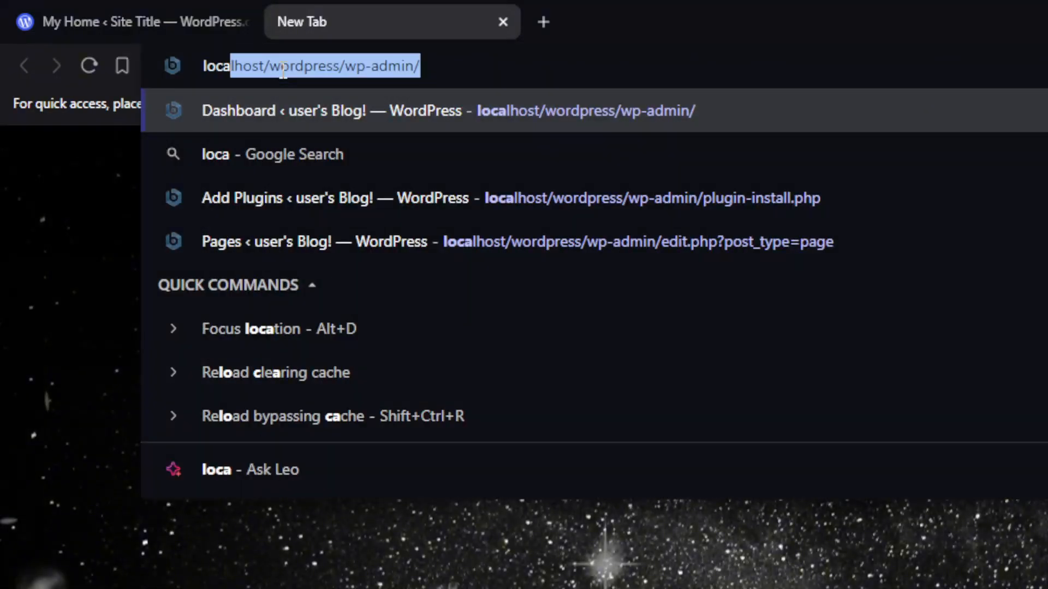
key("Return")
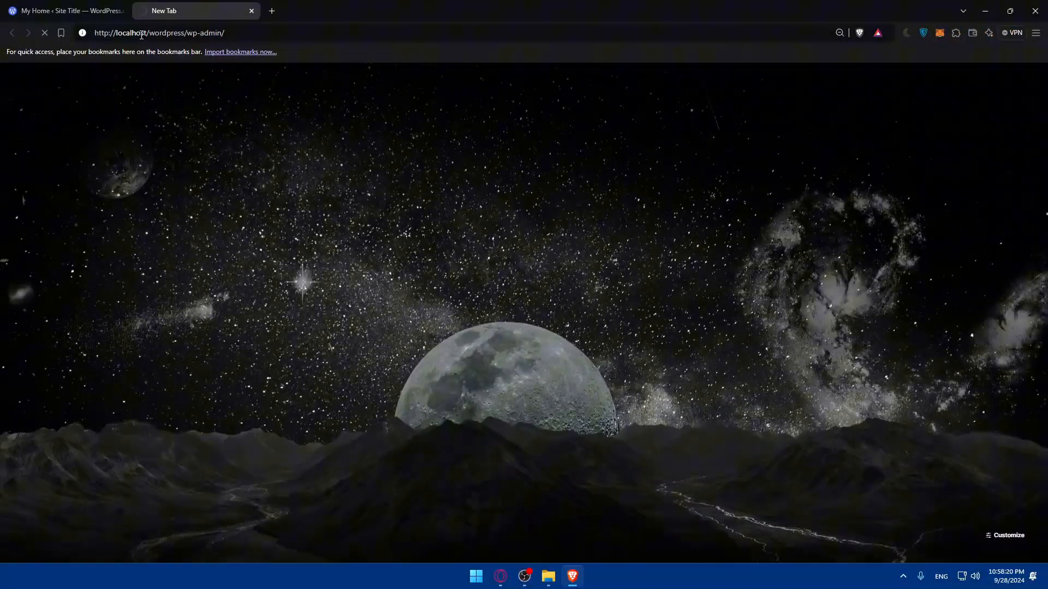
left_click(66, 11)
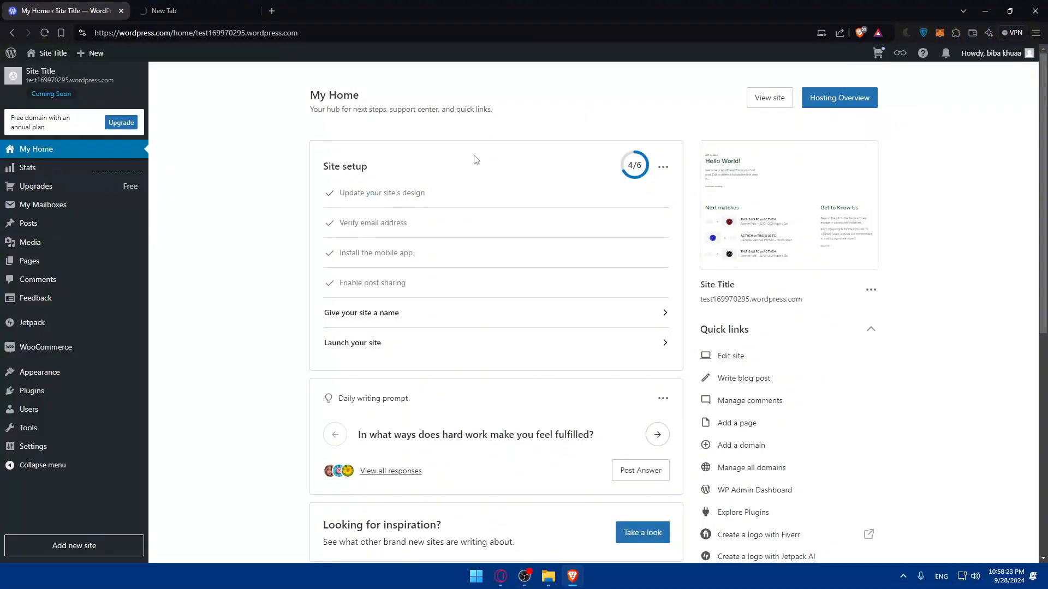
- View the WordPress.com login page in a private browser window and close that window
key("ctrl+shift+n")
type("wordpress.com")
key("Return")
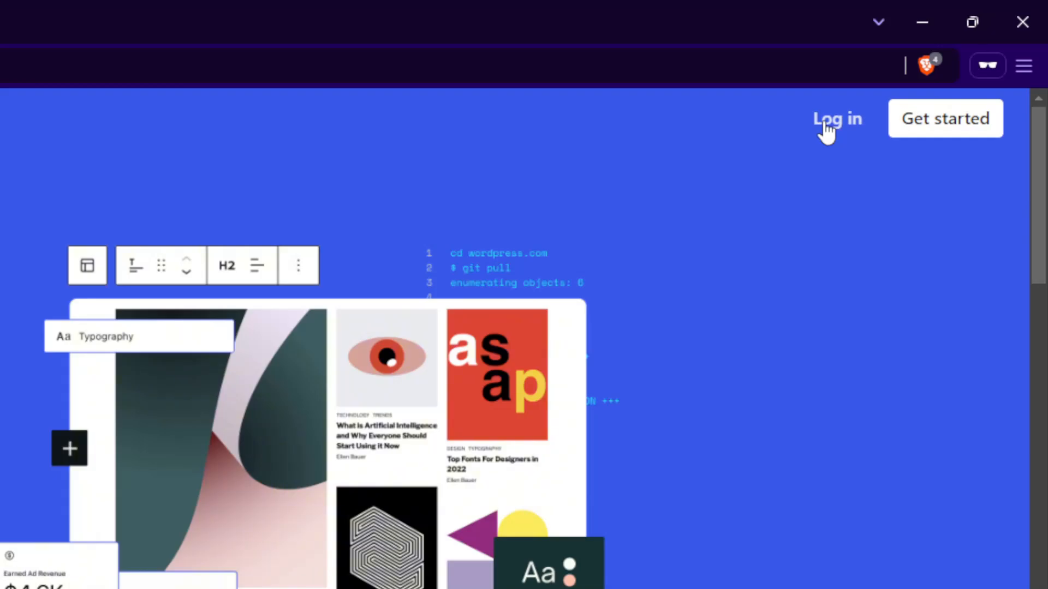
left_click(824, 121)
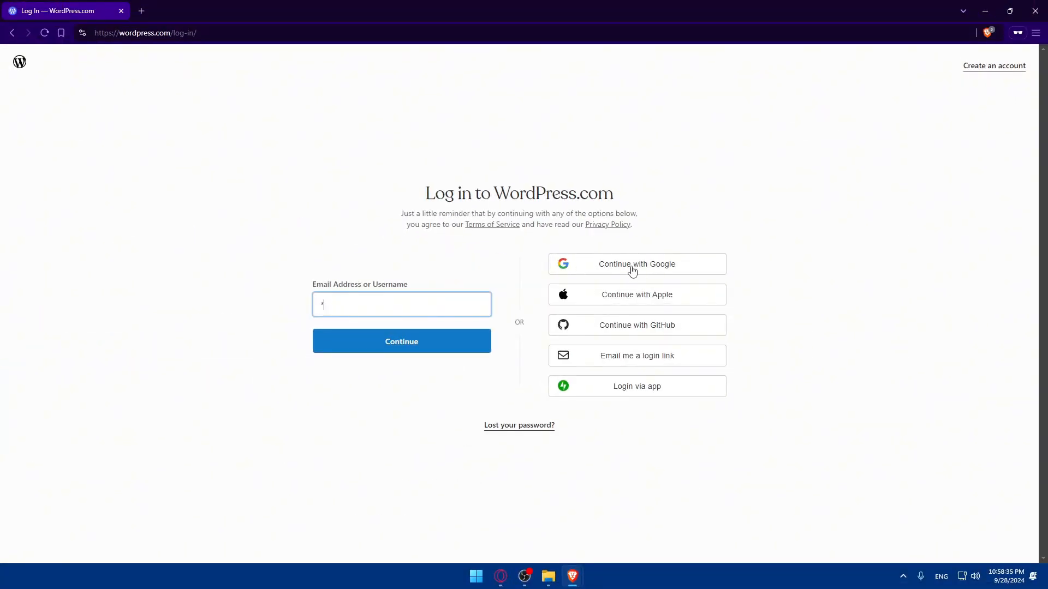
left_click(1044, 6)
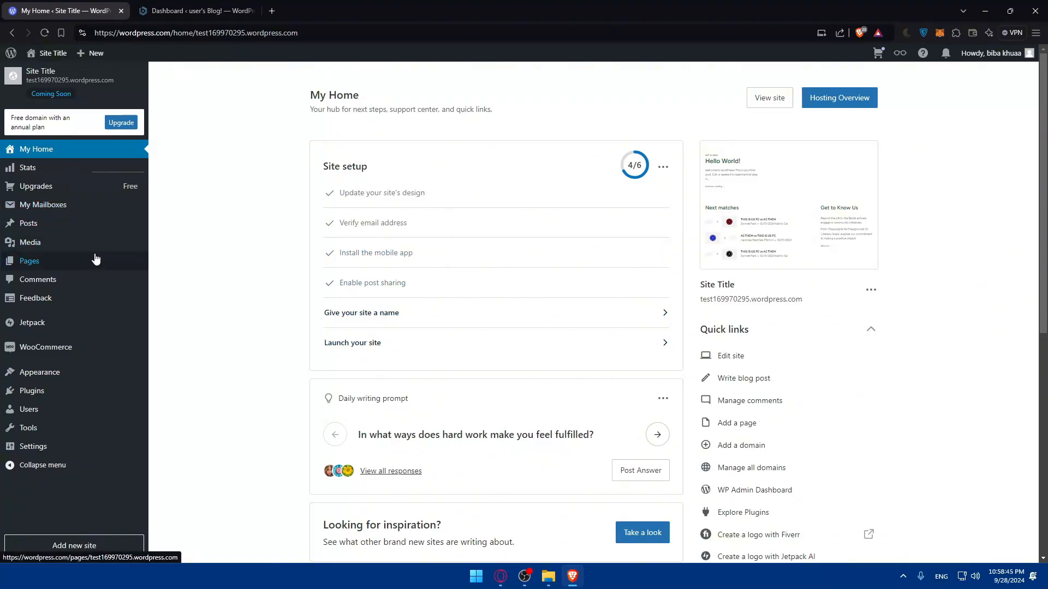
- View the WordPress.com plugins marketplace, and open the installed plugins list on the localhost WordPress site
left_click(29, 397)
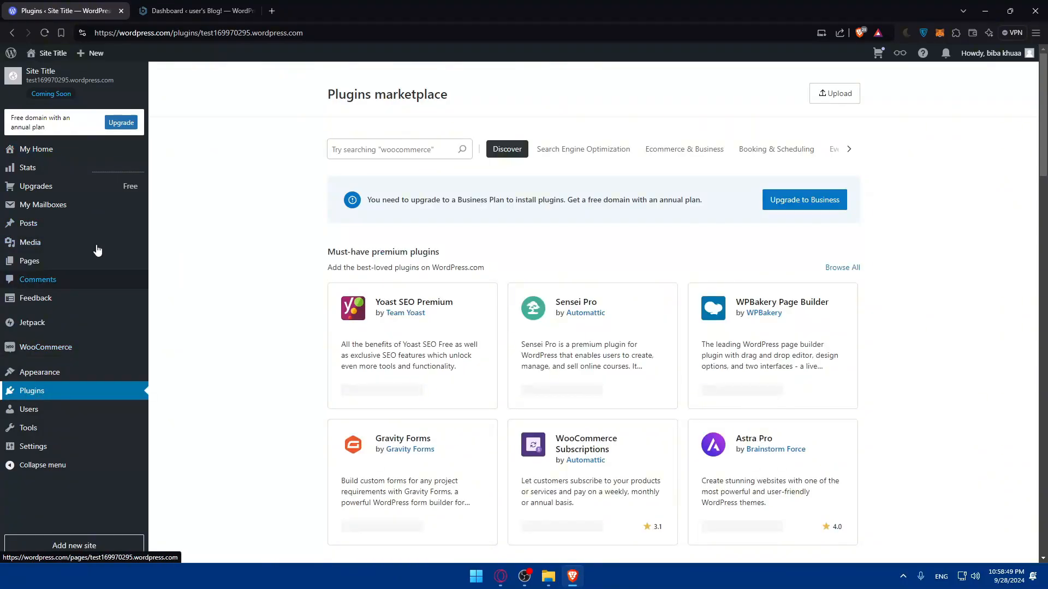
left_click(183, 9)
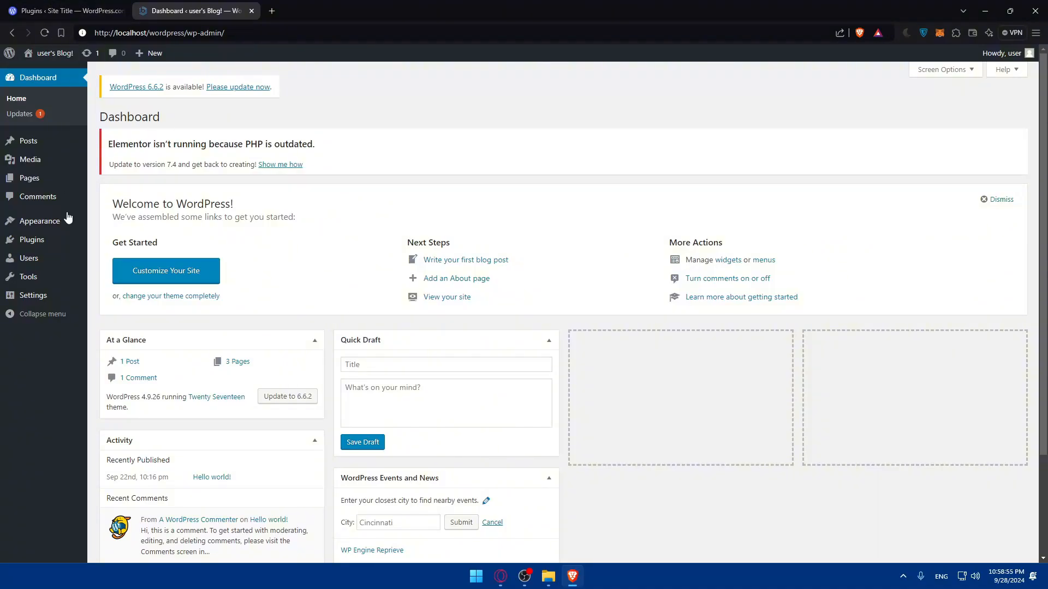
mouse_move(46, 245)
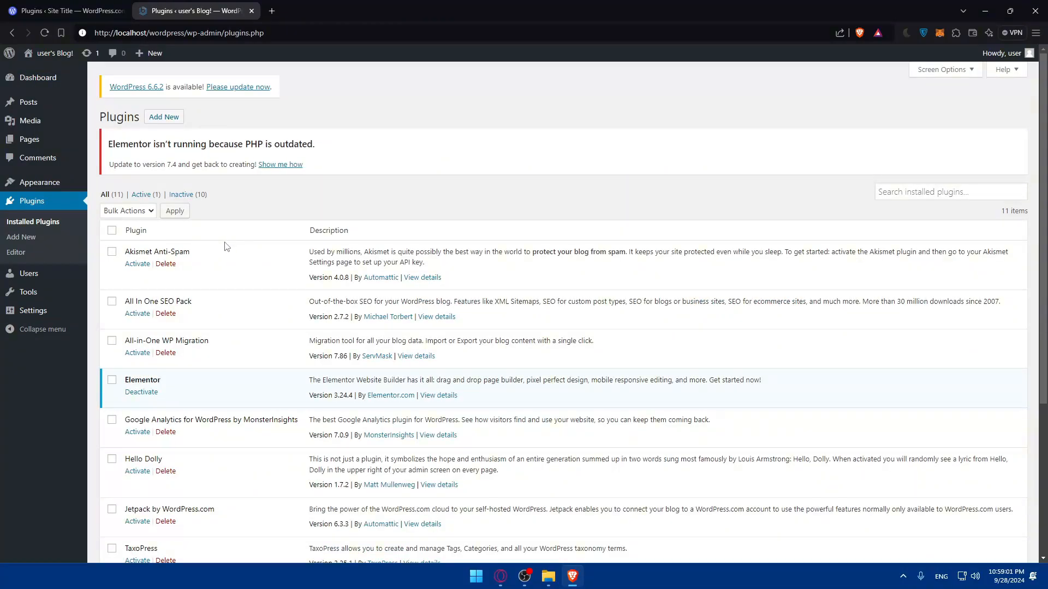
scroll(226, 246, "down", 4)
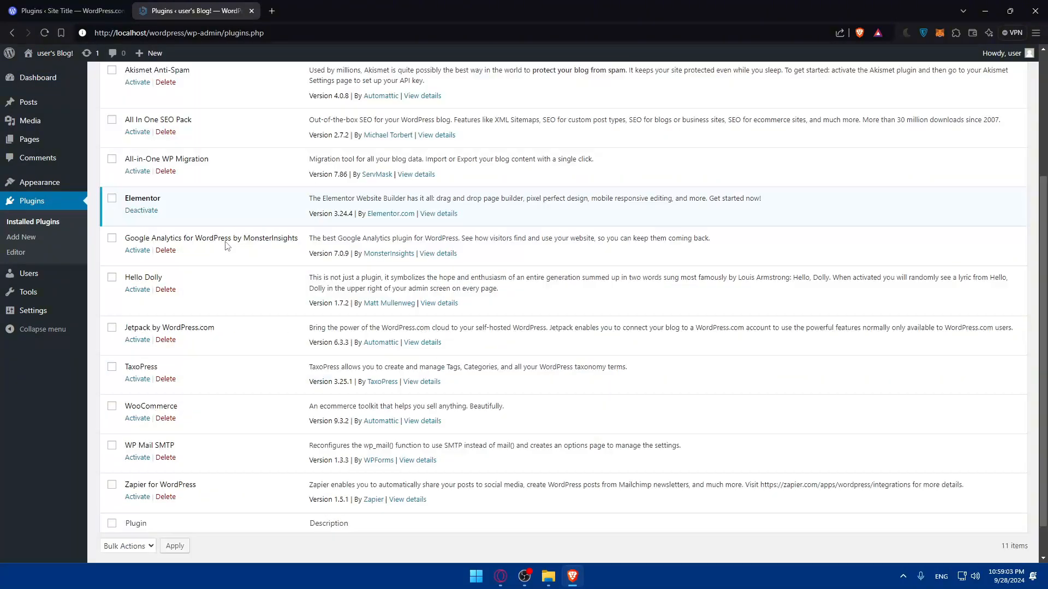
scroll(226, 245, "up", 4)
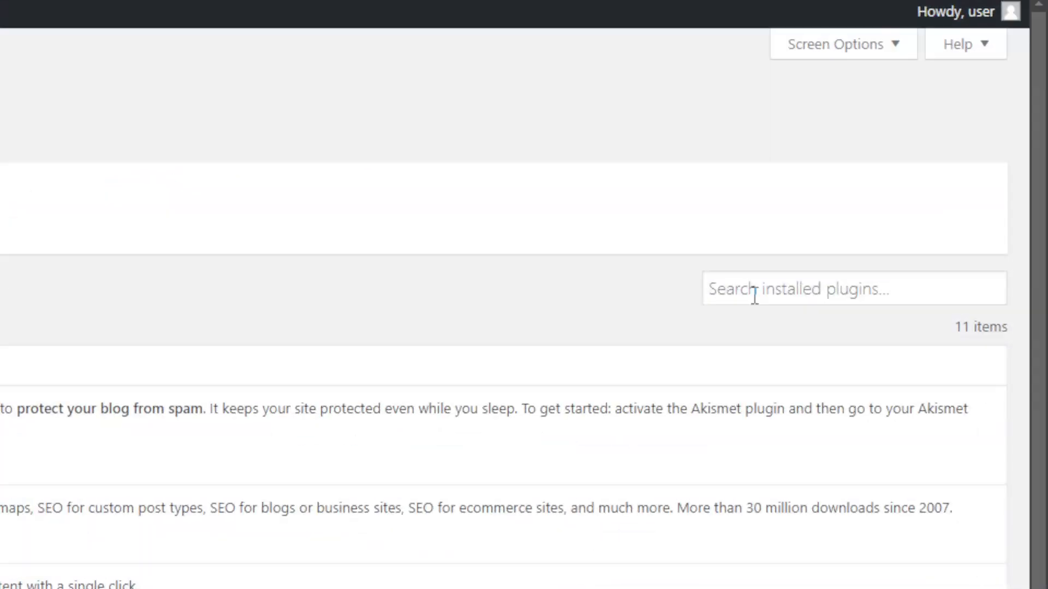
- Search the installed plugins for "woocommerce" and clear the search
left_click(918, 197)
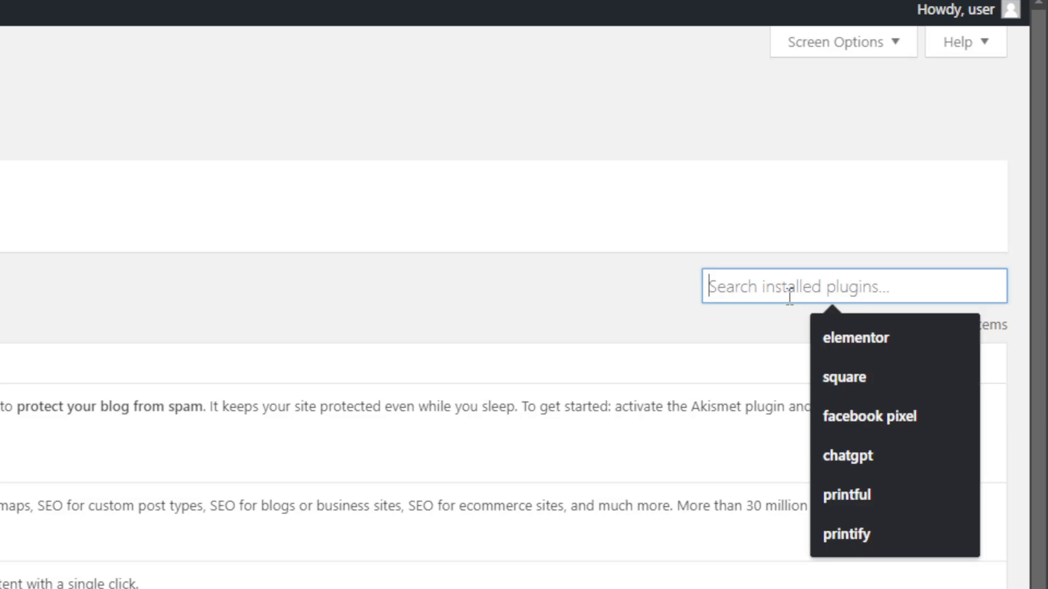
type("woocommer")
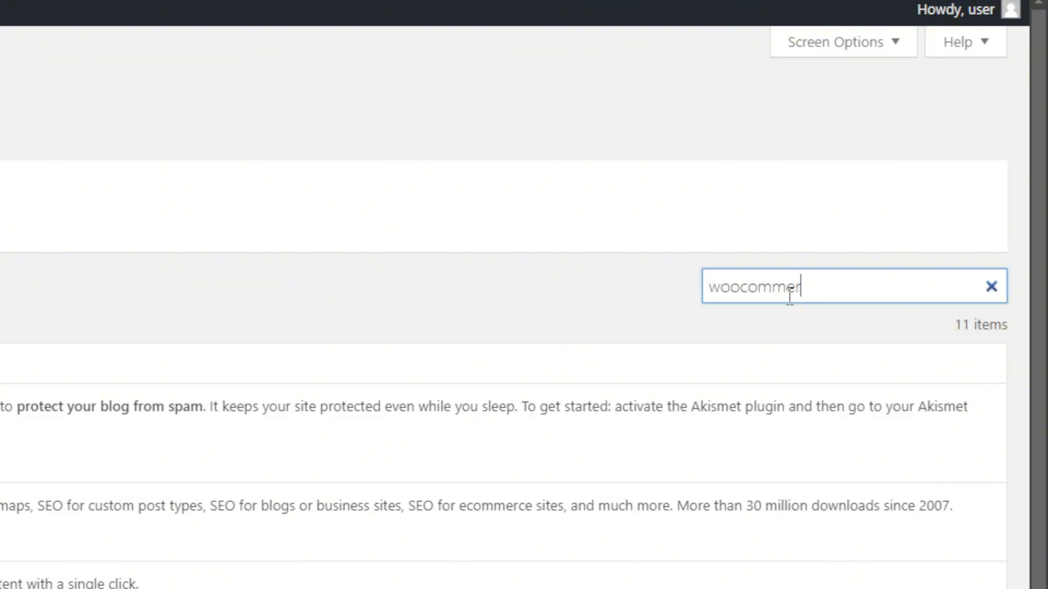
type("ce*")
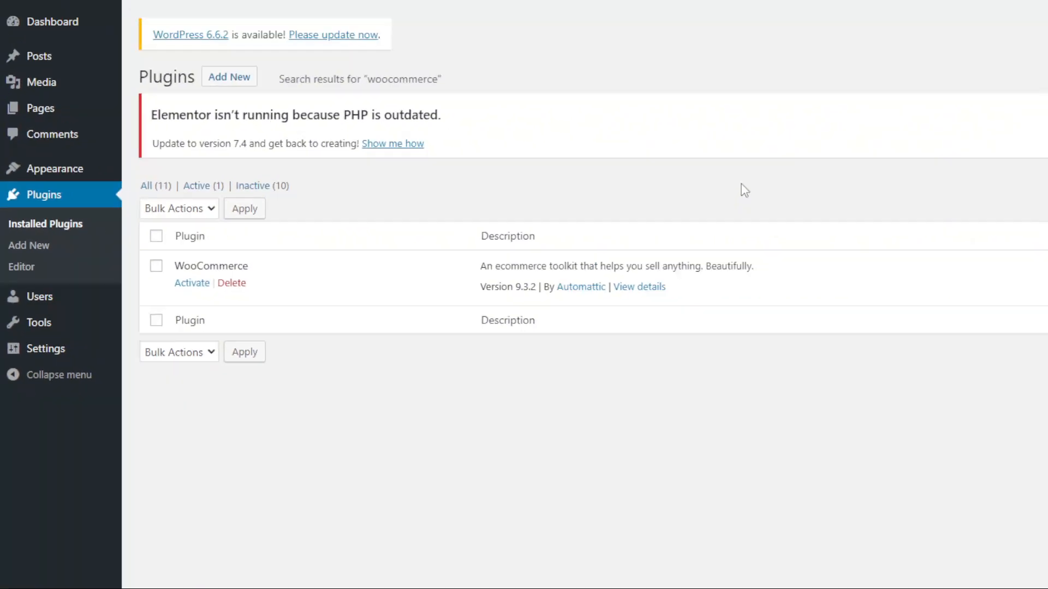
left_click(1030, 192)
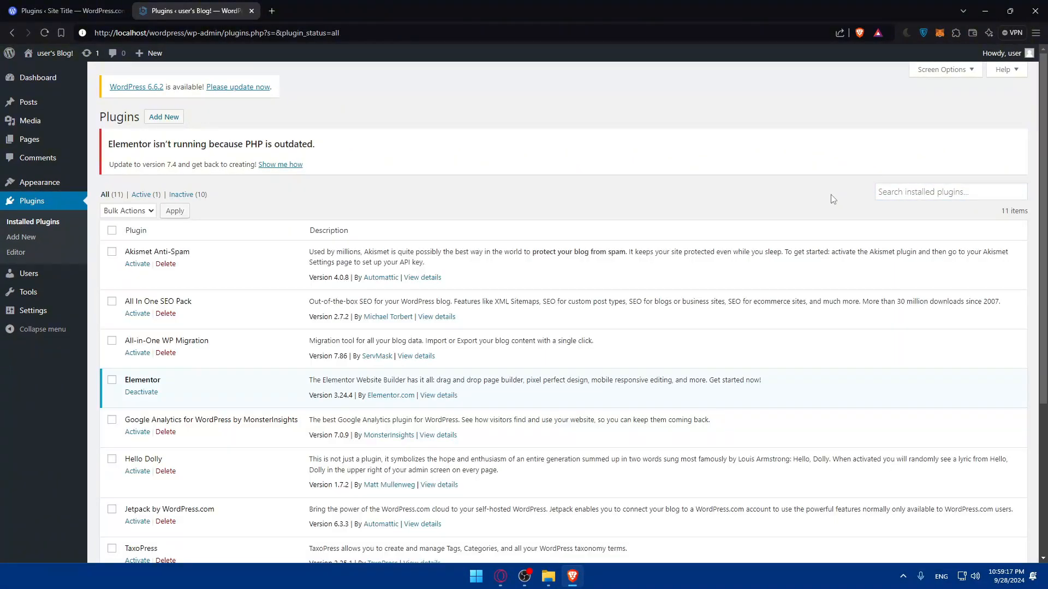
- Find the text "woocommerce" within the plugins page and close the page search
key("ctrl+f")
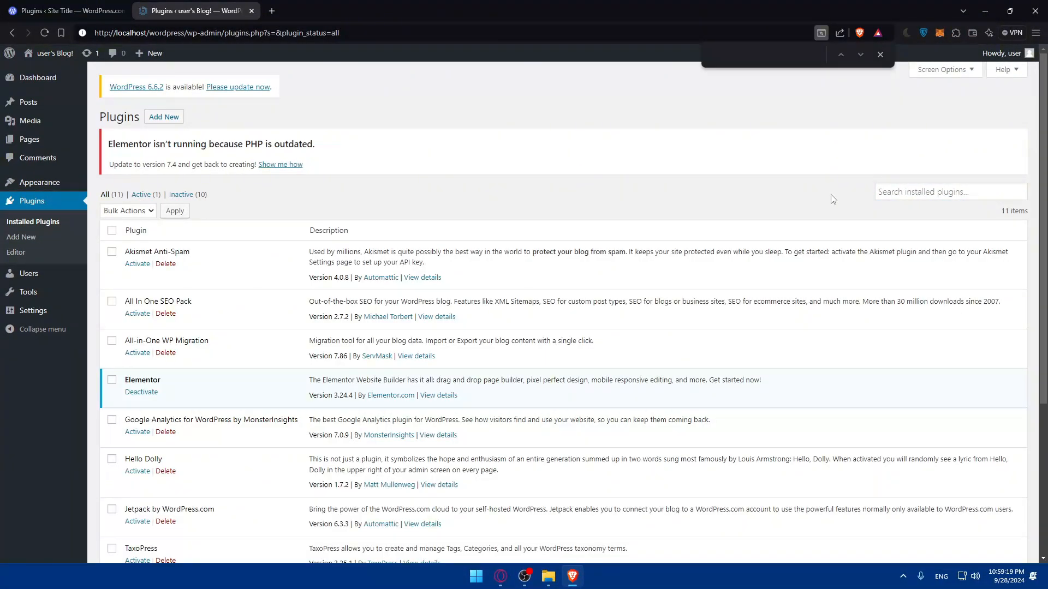
type("woocommerce")
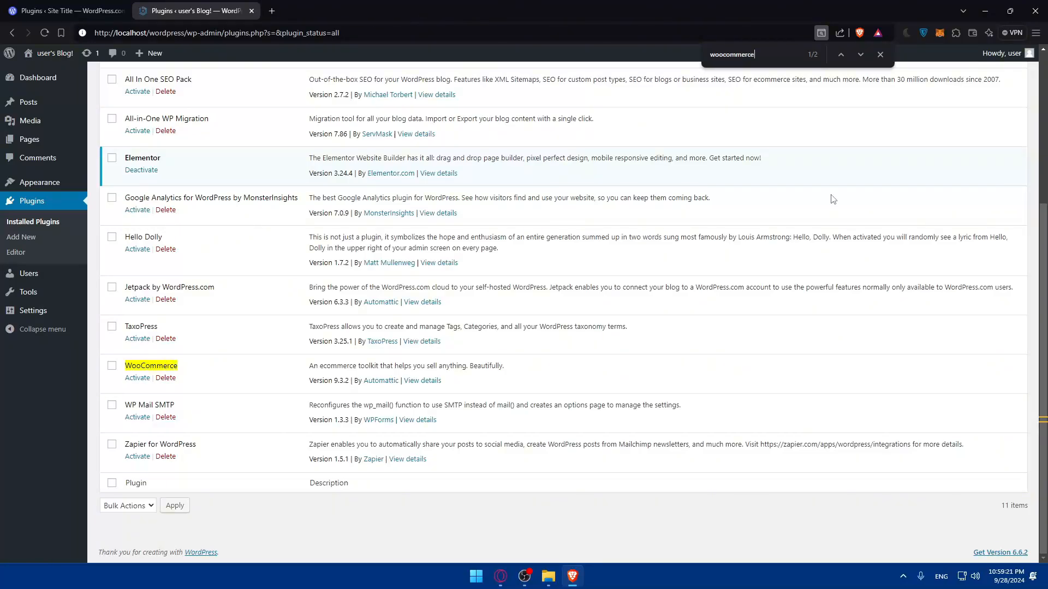
left_click(879, 59)
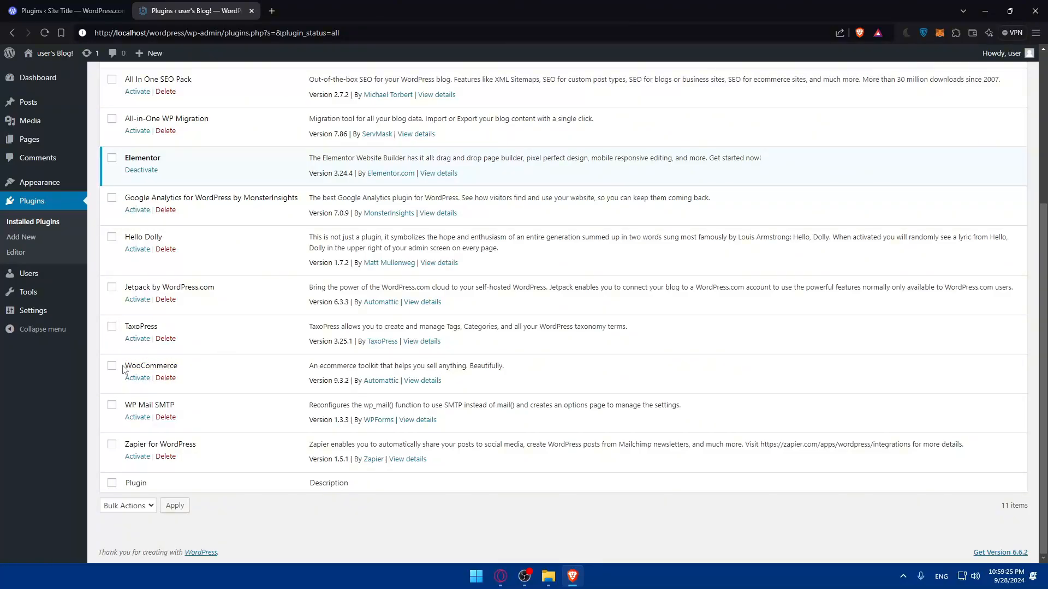
- Delete the inactive WooCommerce plugin and its data, confirming the deletion
left_click_drag(122, 366, 203, 365)
left_click(203, 364)
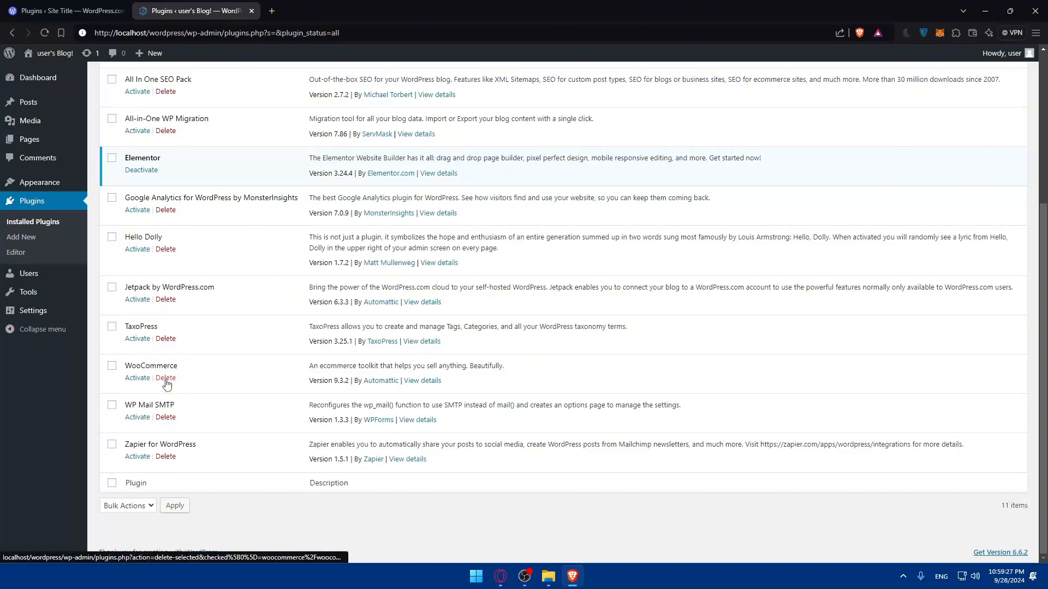
left_click(166, 381)
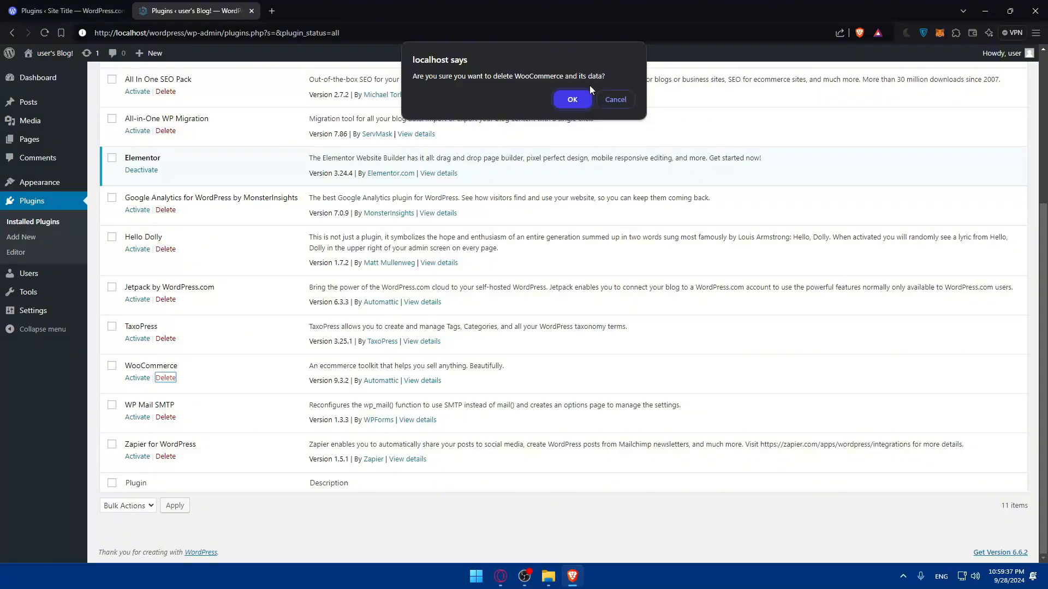
left_click(573, 99)
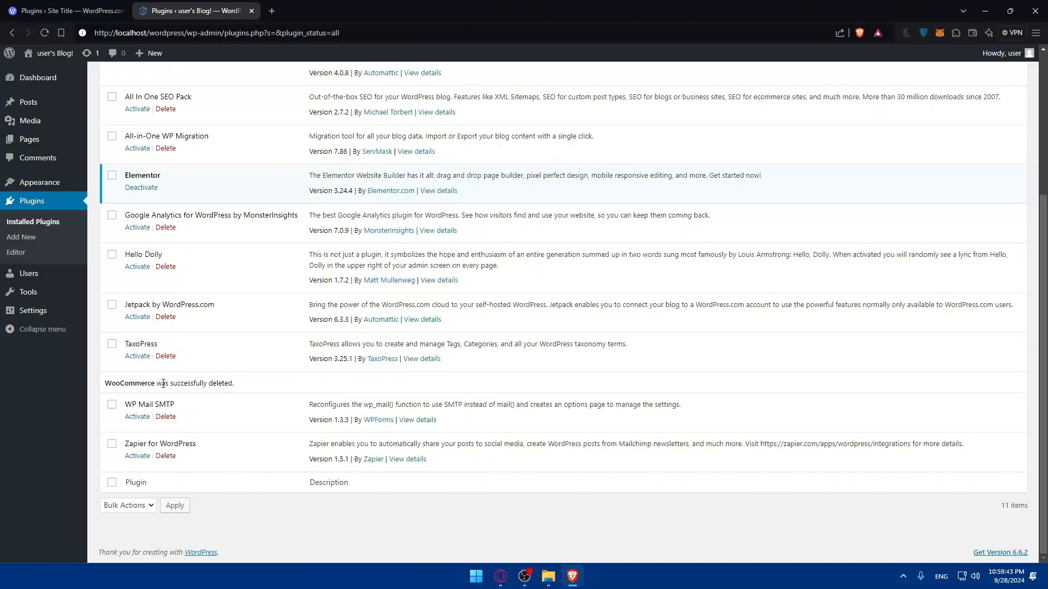
left_click_drag(235, 385, 121, 382)
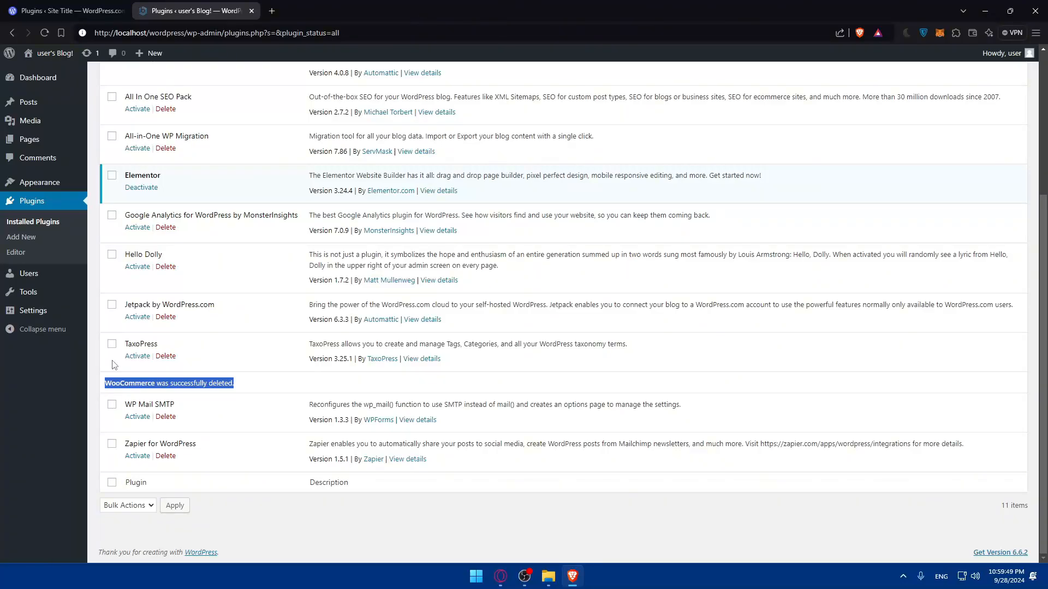
- Open the list of all pages on the localhost WordPress site
scroll(205, 349, "up", 4)
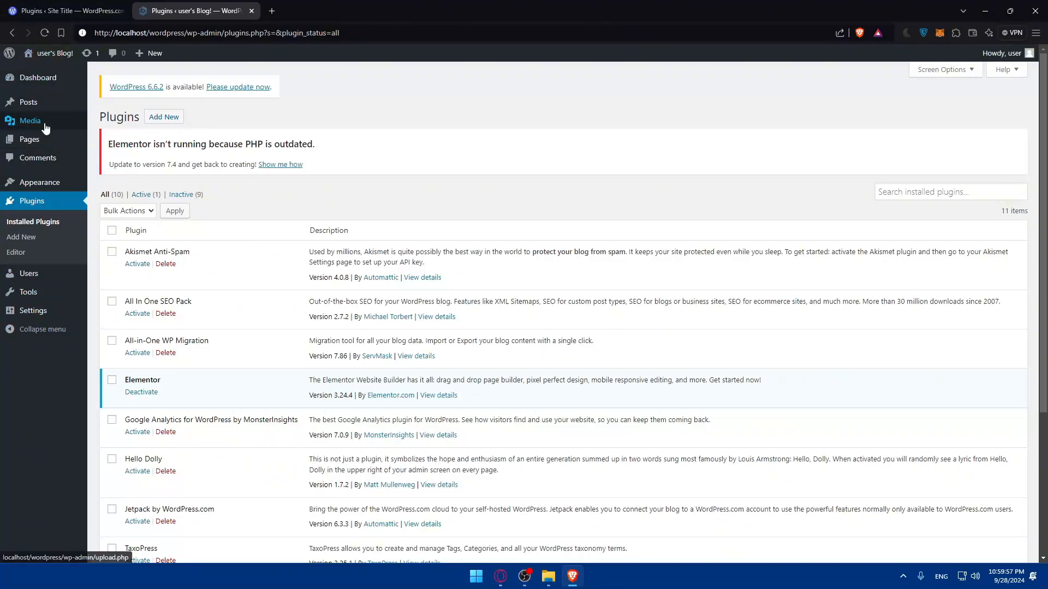
mouse_move(43, 143)
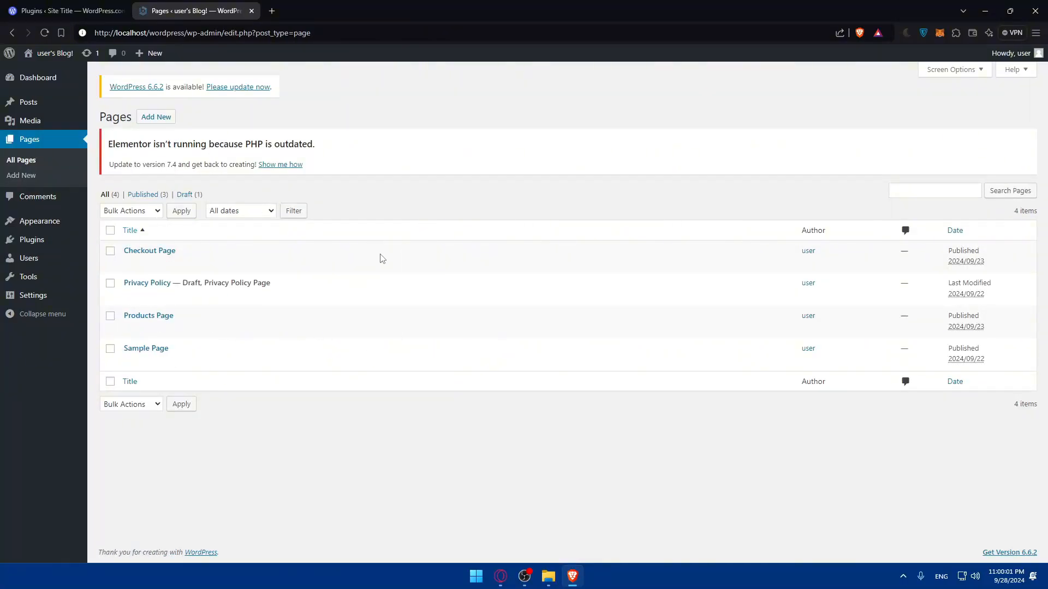
mouse_move(259, 325)
- Select Checkout Page and Products Page, choose the Move to Trash bulk action, and deselect both pages without applying it
left_click(111, 252)
left_click(111, 318)
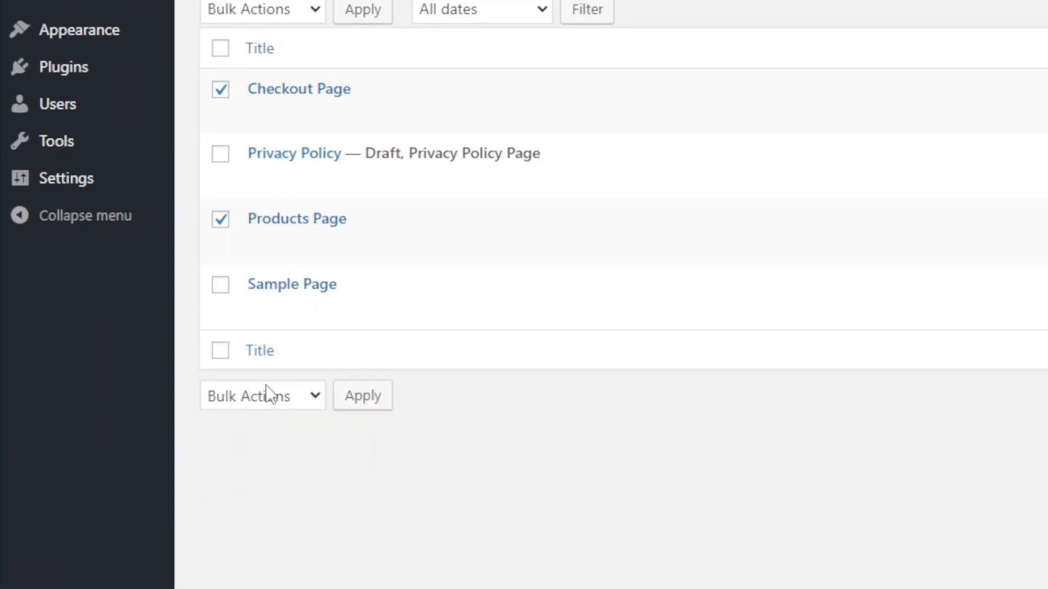
left_click(129, 404)
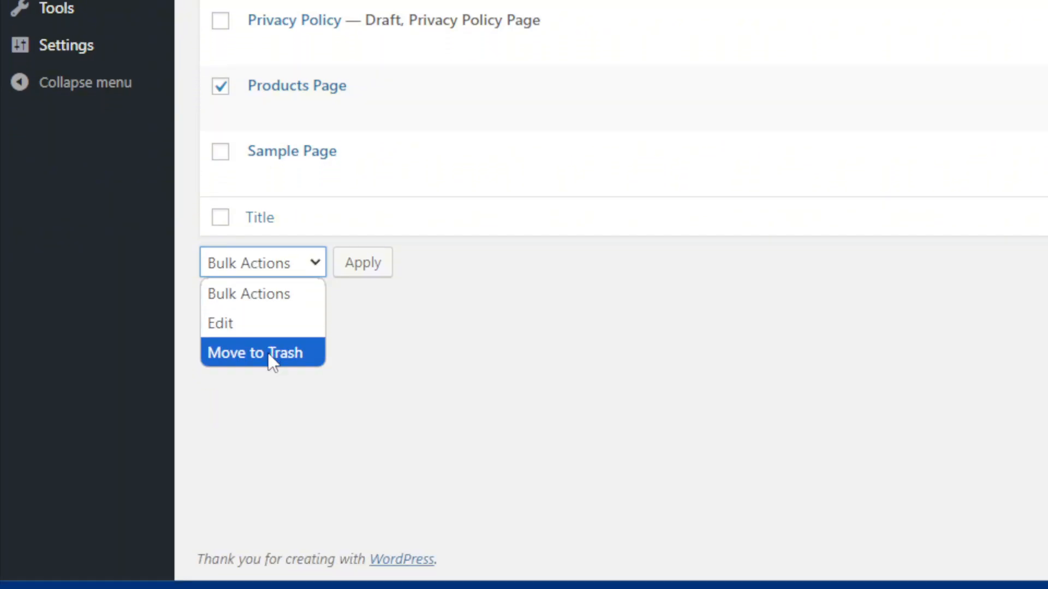
left_click(267, 409)
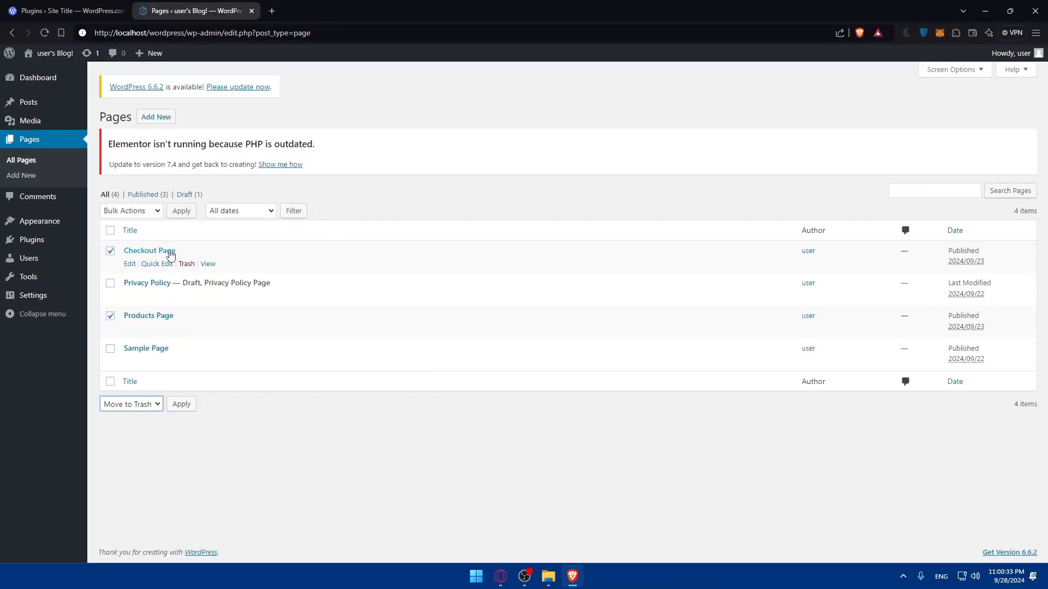
left_click(185, 68)
left_click(111, 315)
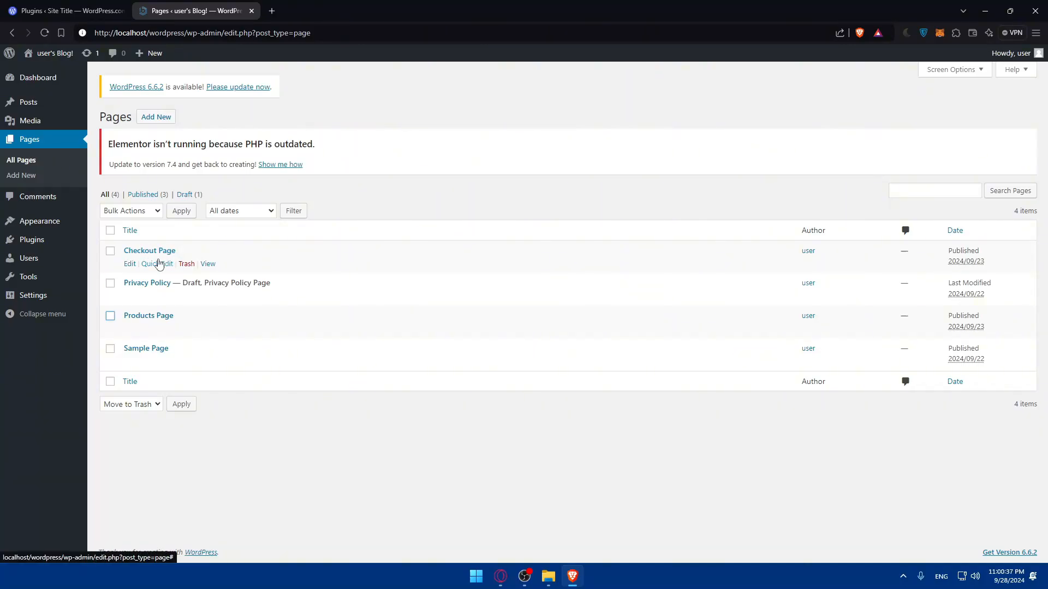
- Move Checkout Page and Products Page to the trash individually
left_click(189, 265)
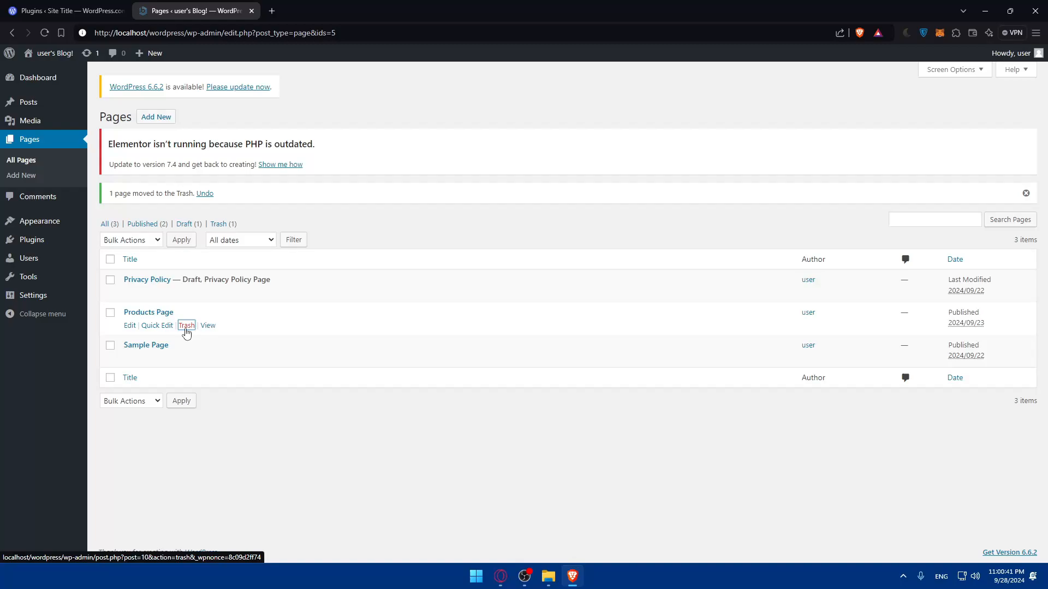
left_click(186, 326)
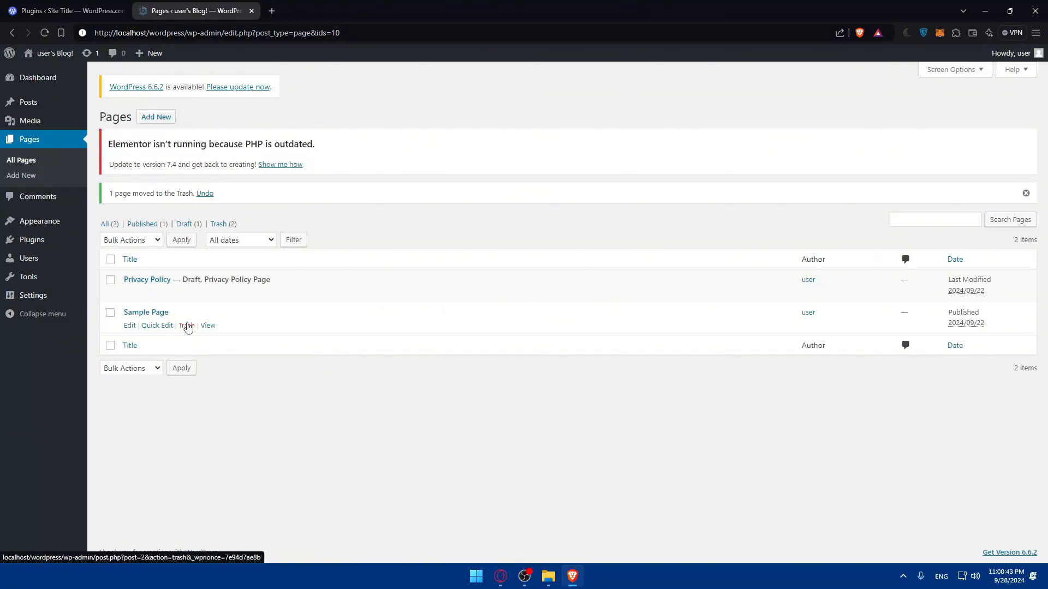
- Move Sample Page to the trash with the Move to Trash bulk action, and undo the move
left_click(110, 313)
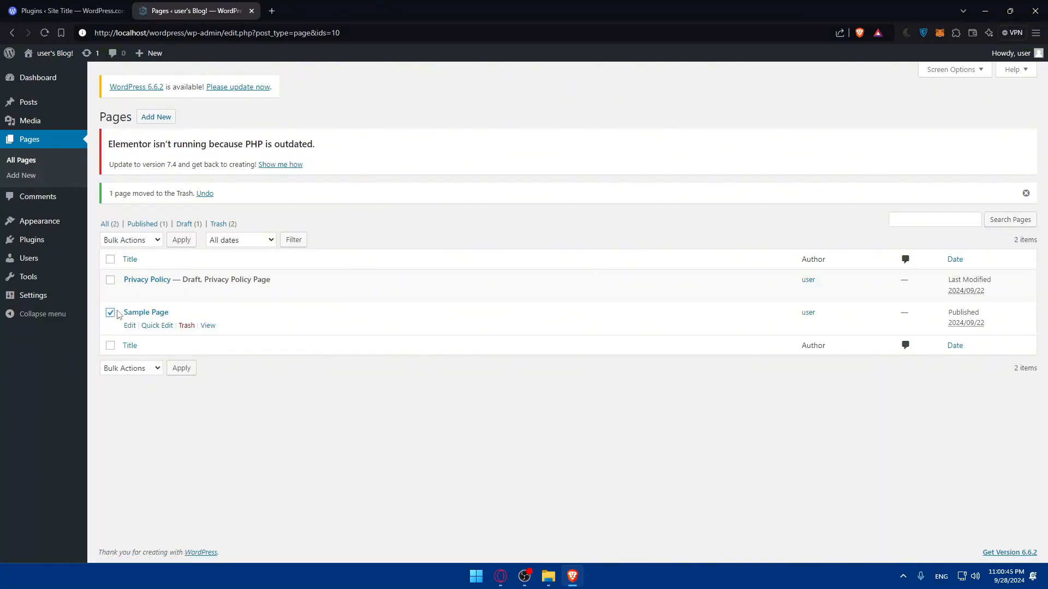
left_click(131, 369)
left_click(134, 411)
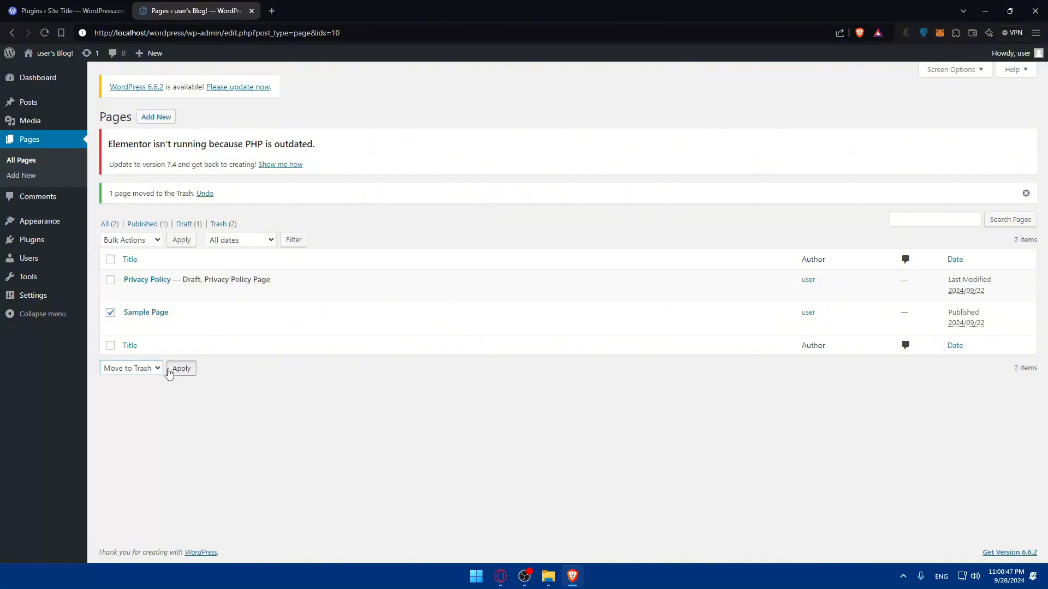
left_click(173, 369)
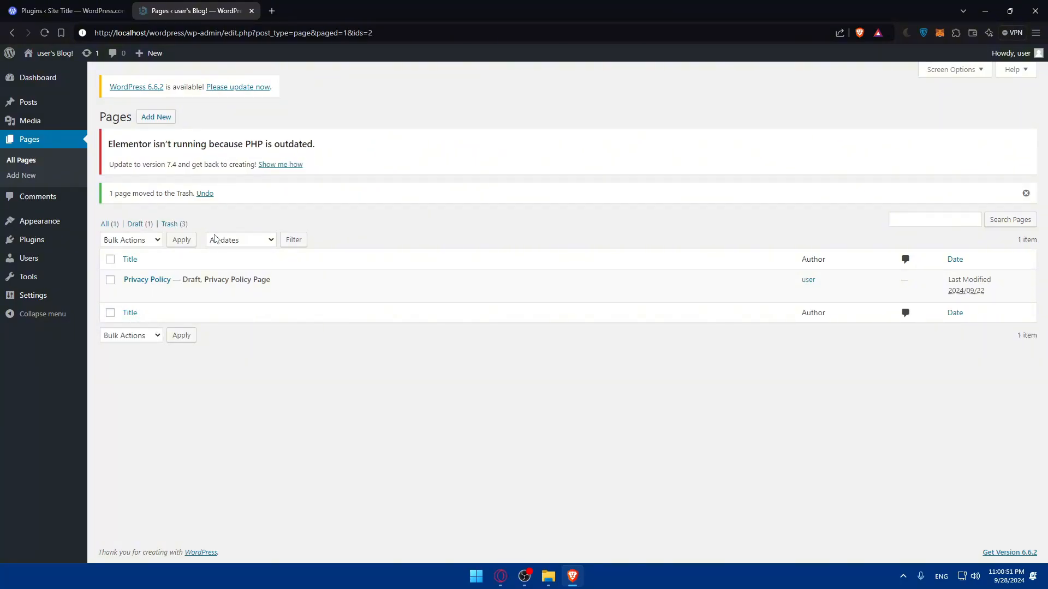
left_click(205, 193)
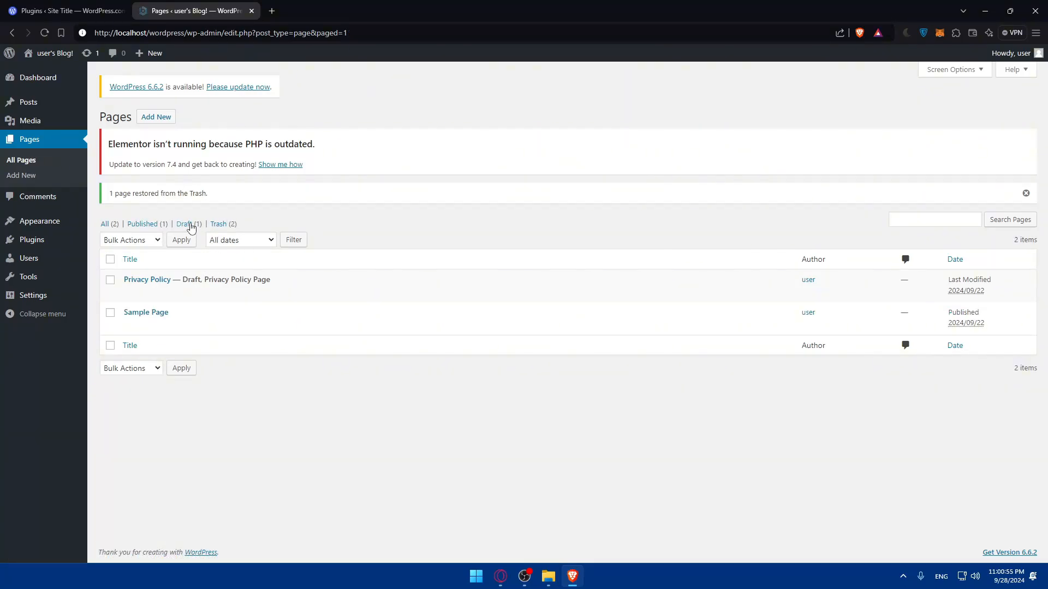
- View the lists of trashed pages and draft pages
left_click(217, 224)
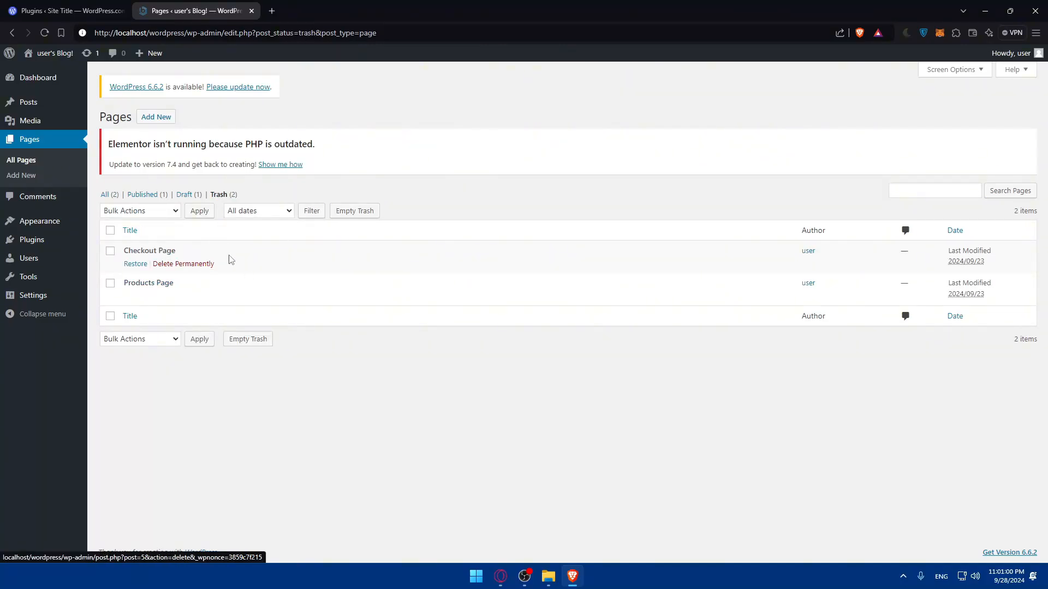
left_click(111, 230)
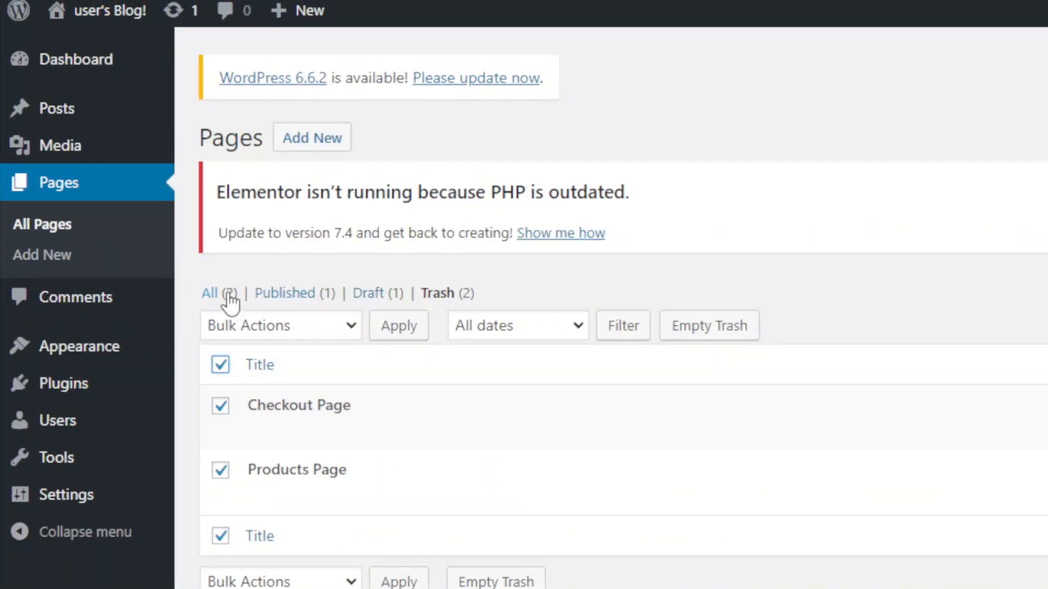
left_click(176, 244)
left_click(302, 244)
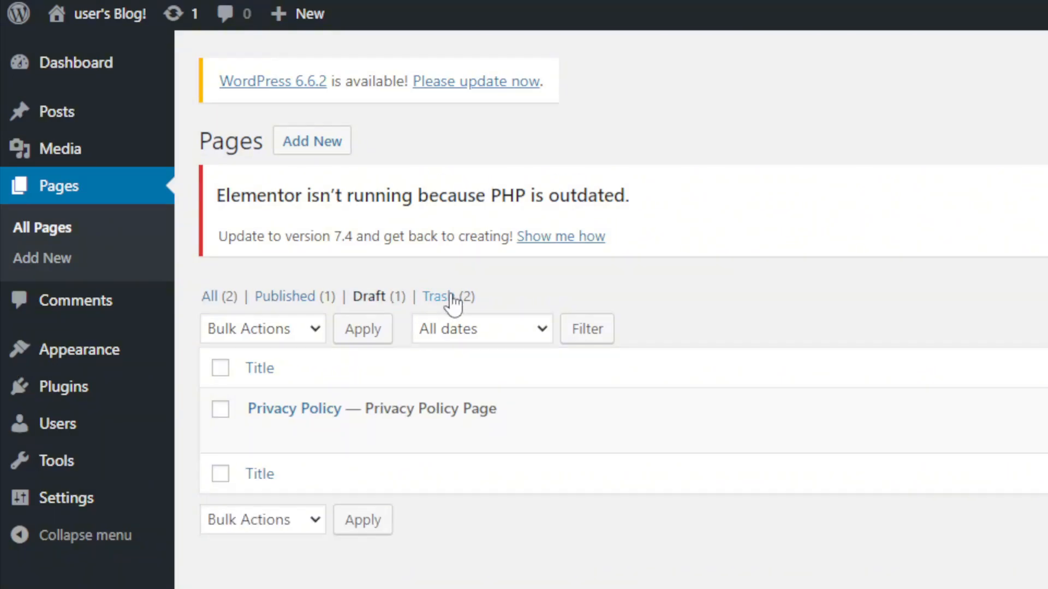
- Permanently delete Checkout Page and Products Page from the trash with the Delete Permanently bulk action
left_click(450, 299)
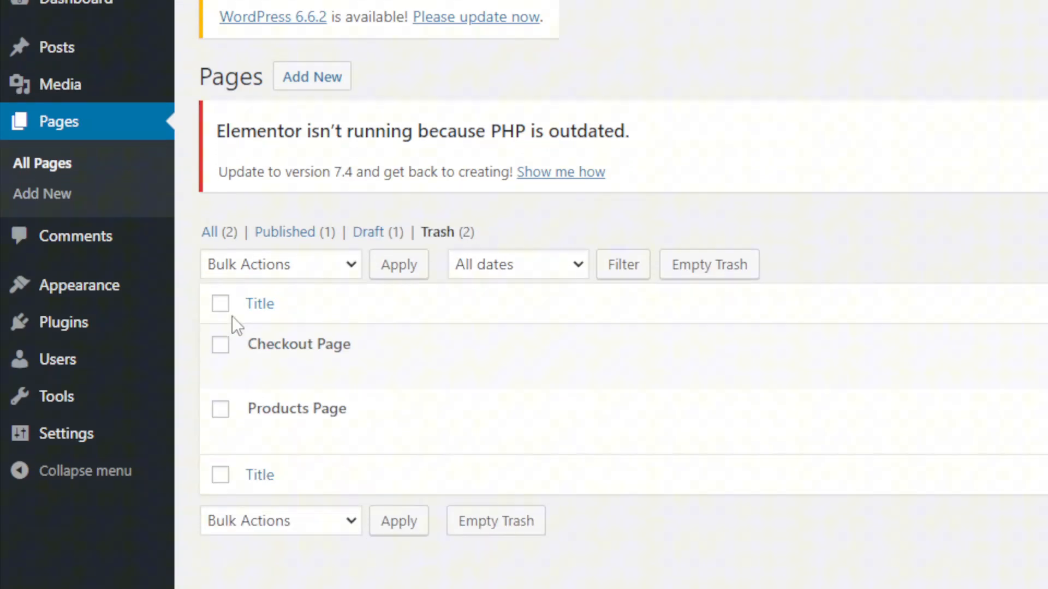
left_click(221, 305)
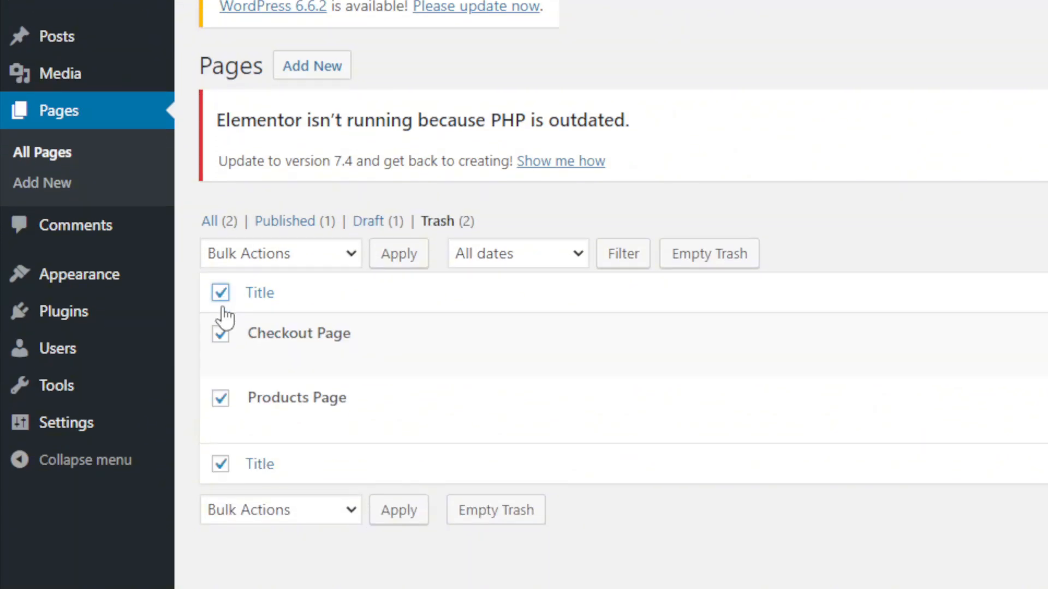
left_click(314, 523)
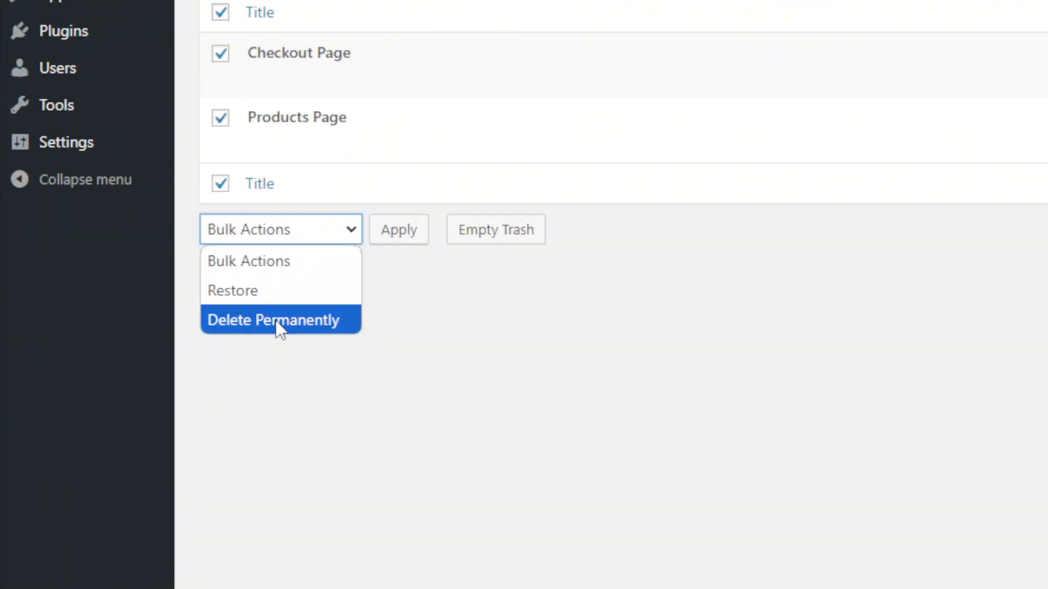
left_click(278, 404)
left_click(412, 317)
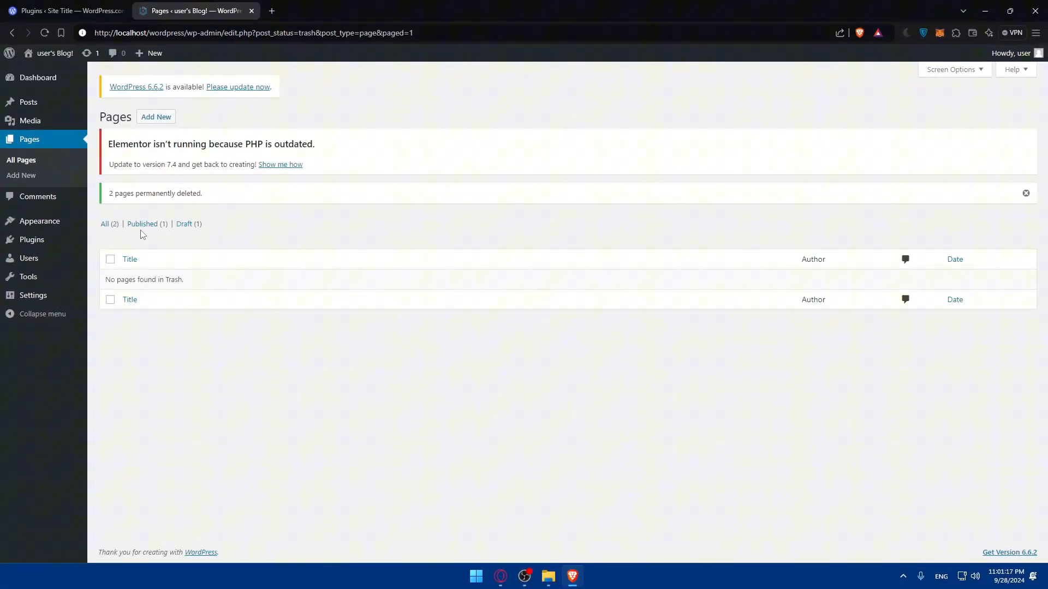
- Review the list of all remaining pages and the full list of installed plugins for WooCommerce leftovers
left_click(109, 225)
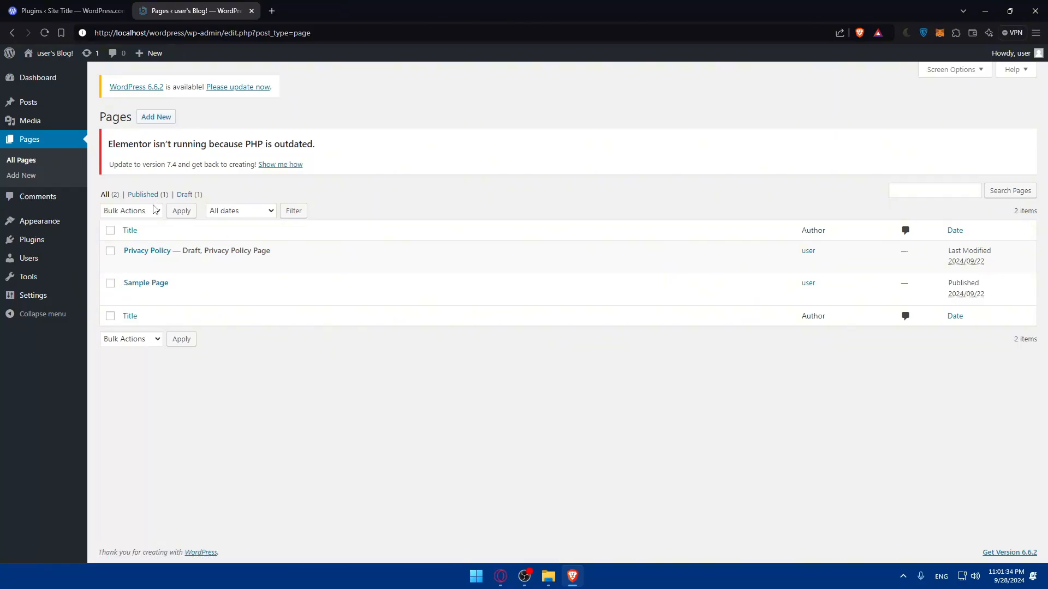
left_click(47, 244)
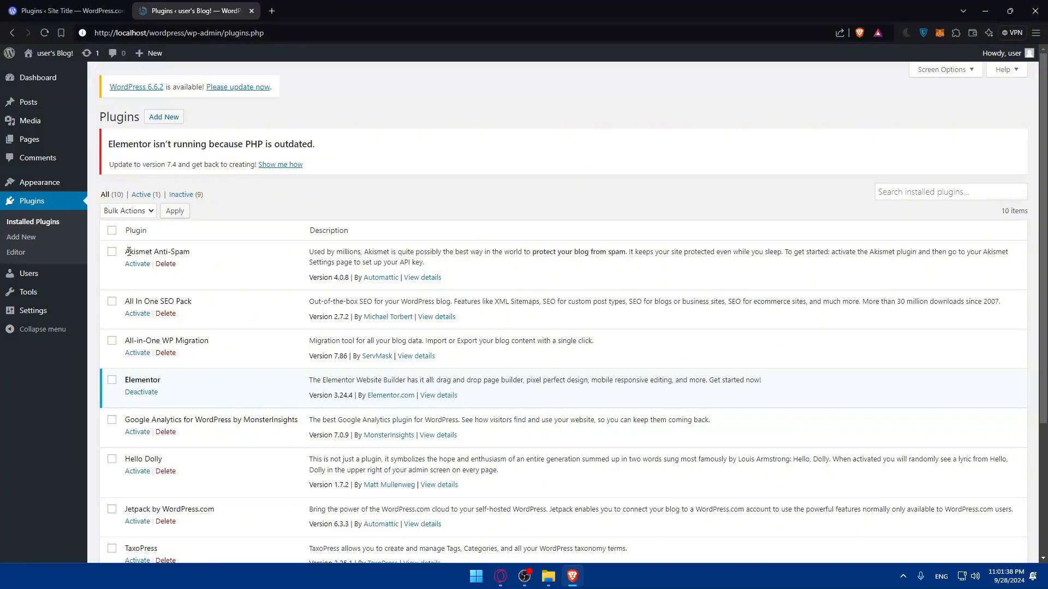
left_click_drag(167, 381, 123, 380)
left_click(192, 385)
left_click_drag(192, 386, 121, 378)
scroll(195, 333, "down", 3)
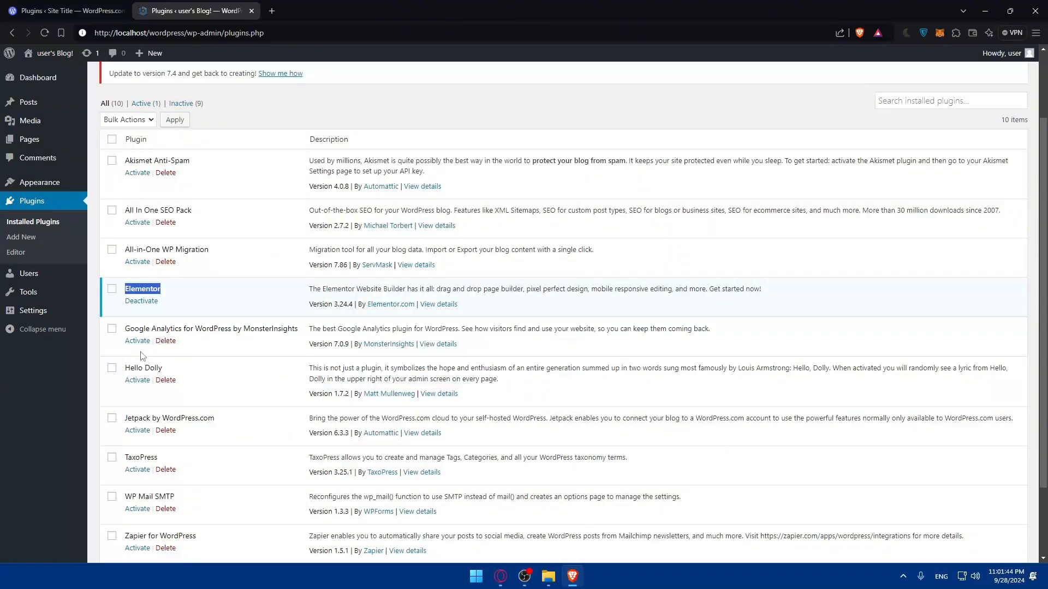
scroll(165, 297, "down", 1)
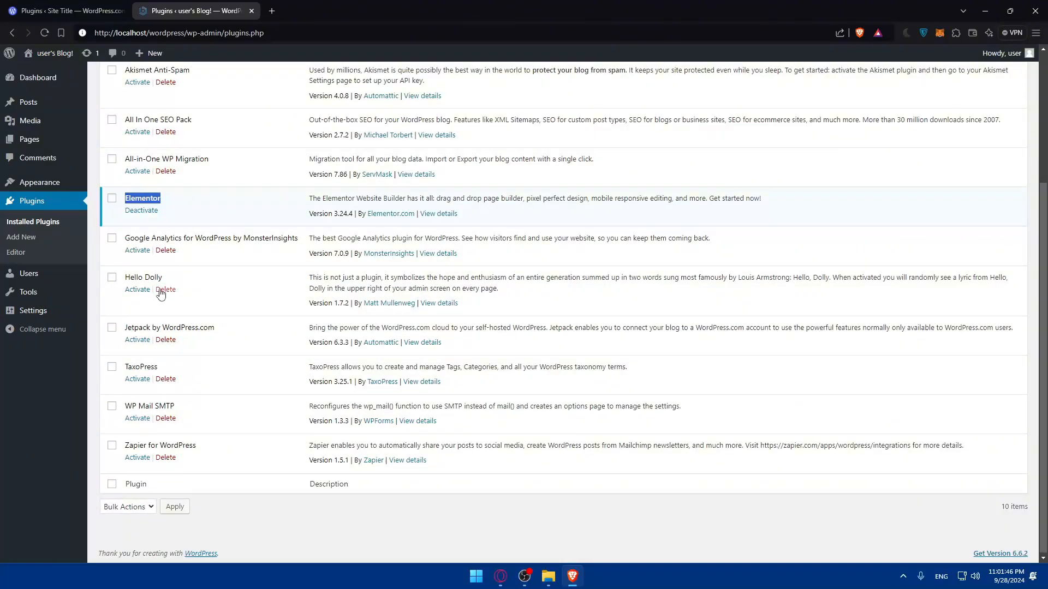
scroll(174, 297, "up", 3)
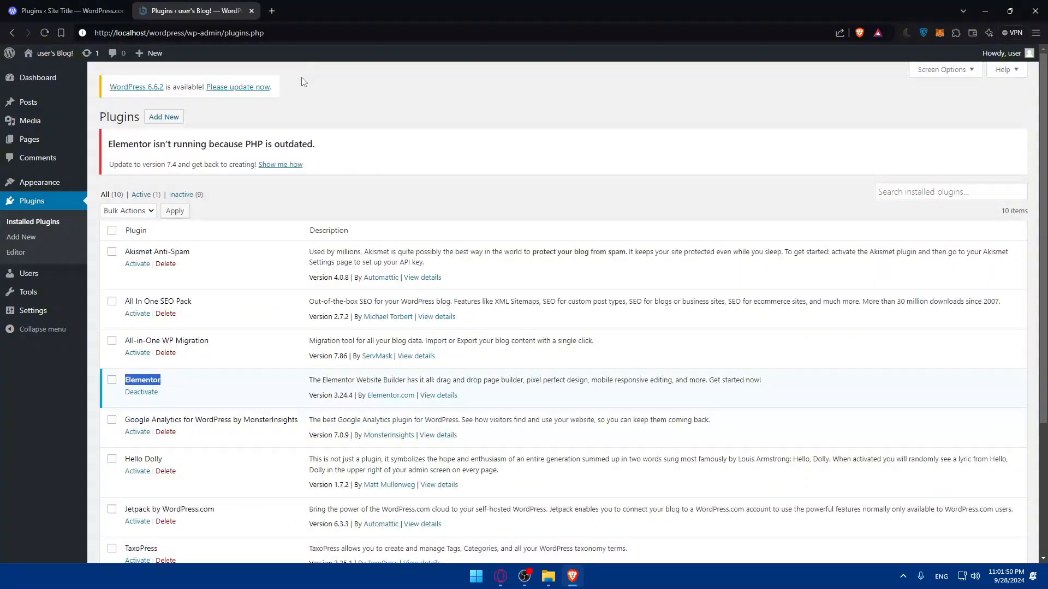
- Open woocommerce.com in a new browser tab
left_click(274, 15)
type("wooc")
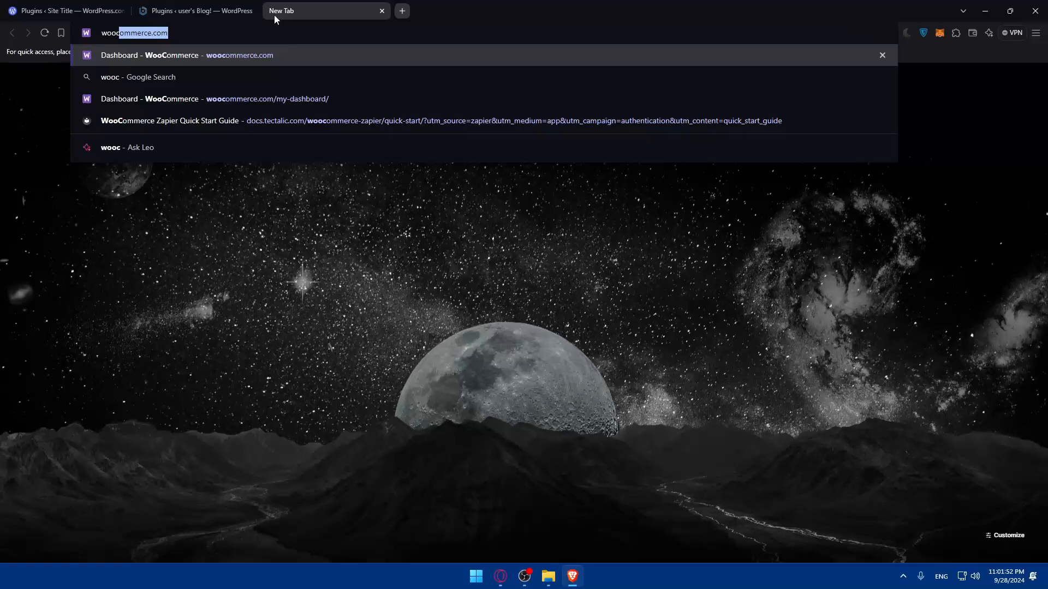
type("ommerce.com")
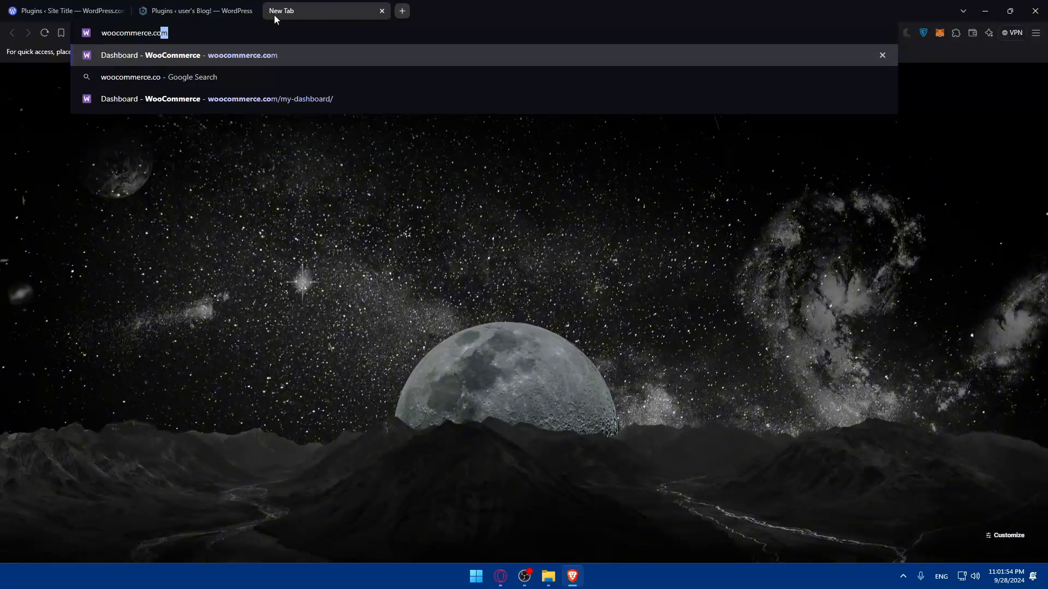
key("Return")
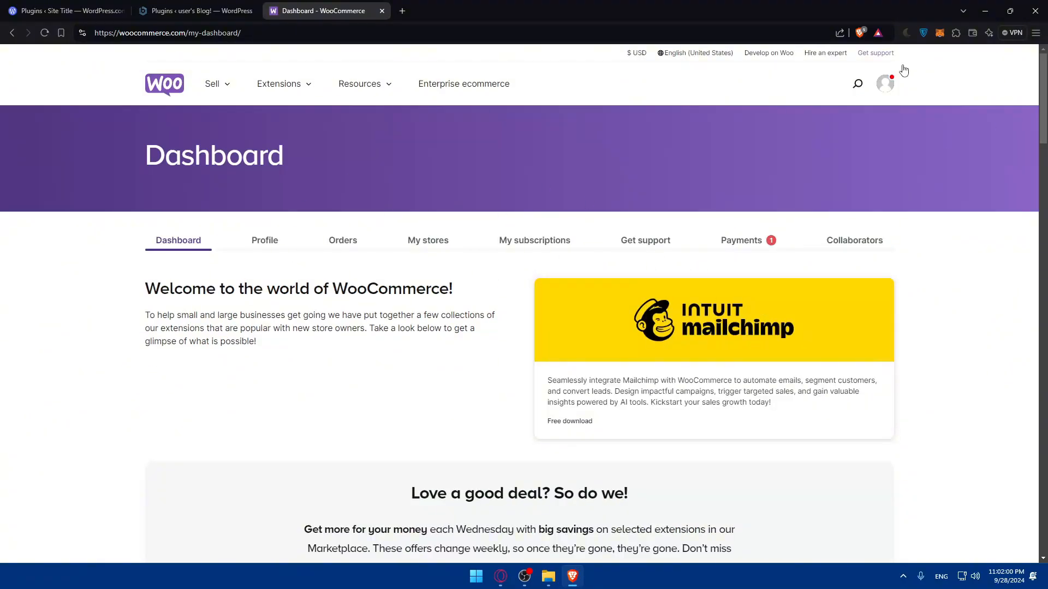
- View the WooCommerce.com account login page in a private window and close that window
key("ctrl+shift+n")
type("woo")
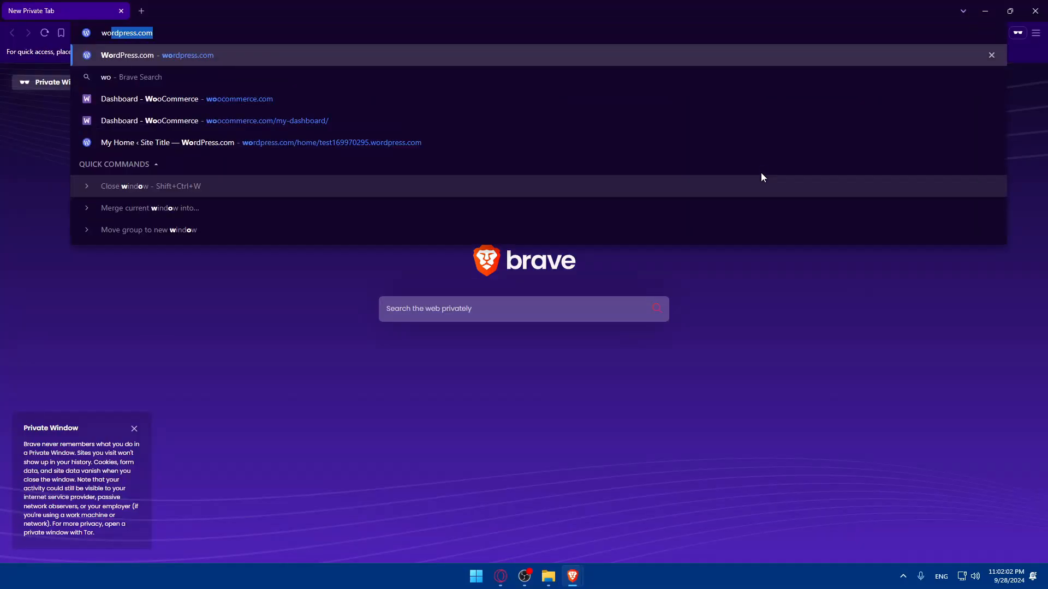
key("Return")
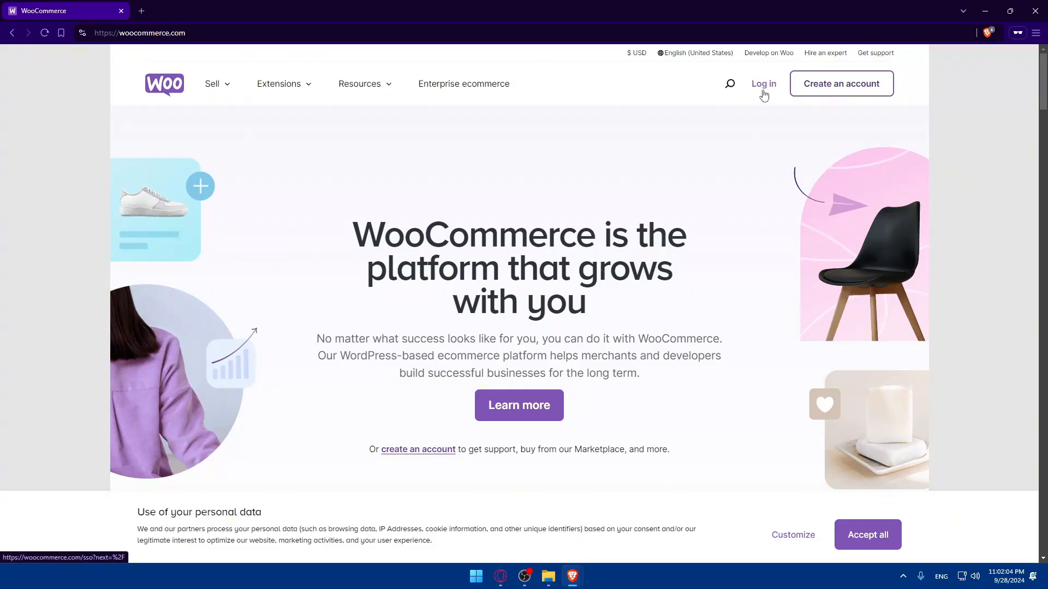
left_click(763, 84)
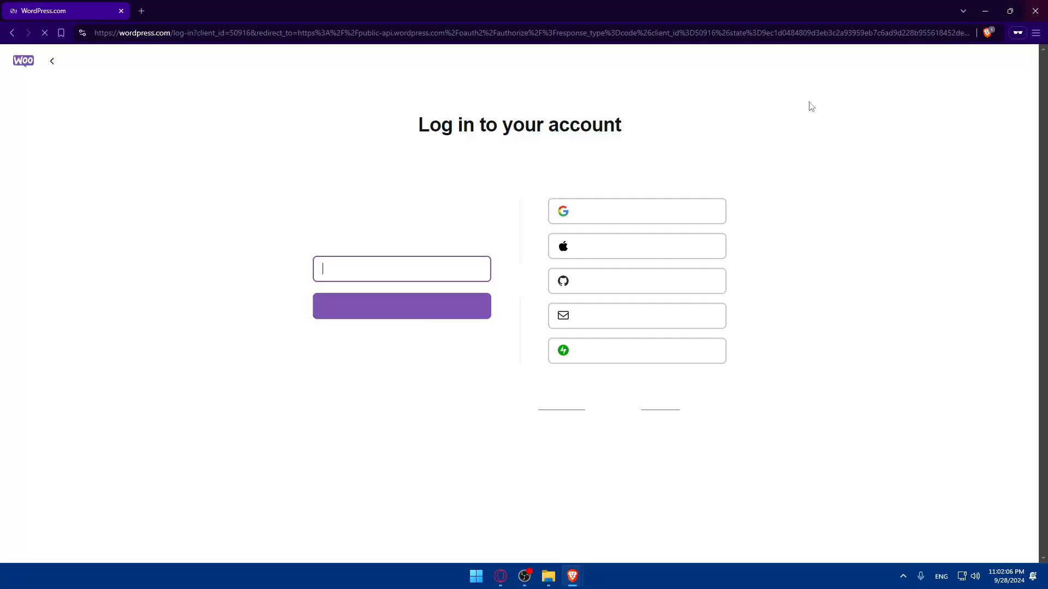
left_click(1035, 10)
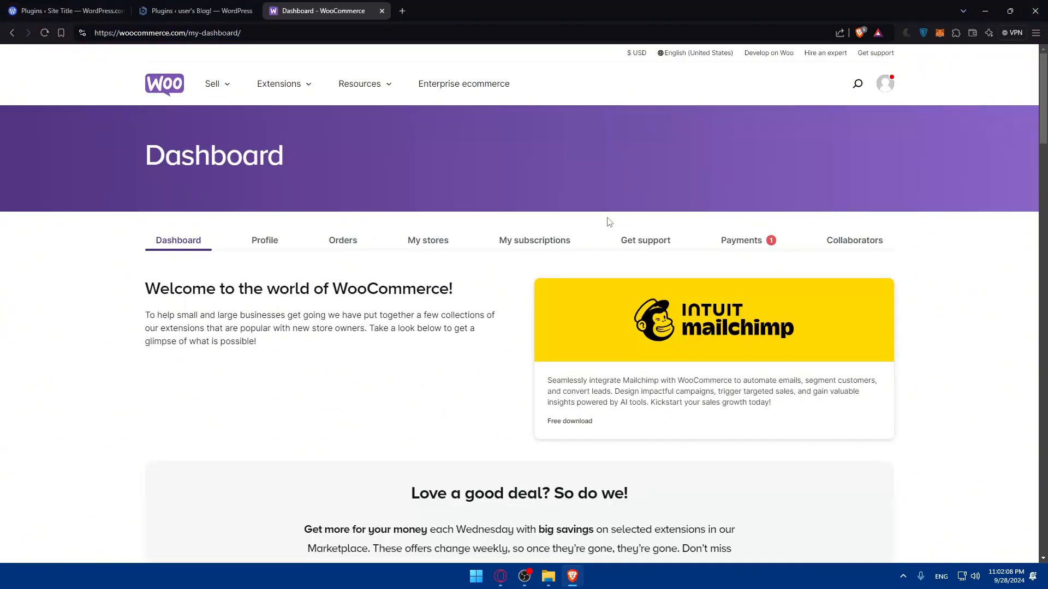
- Force-disconnect the woo-lovely-elegant-princess.wpcomstaging.com store in the account's My stores section
left_click(438, 248)
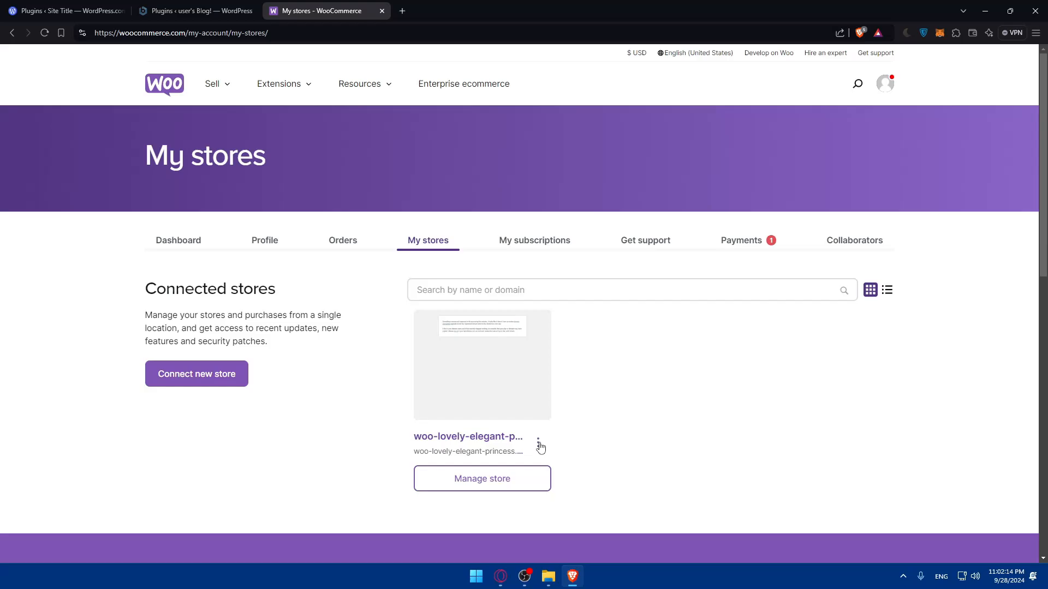
left_click(538, 443)
scroll(595, 426, "down", 2)
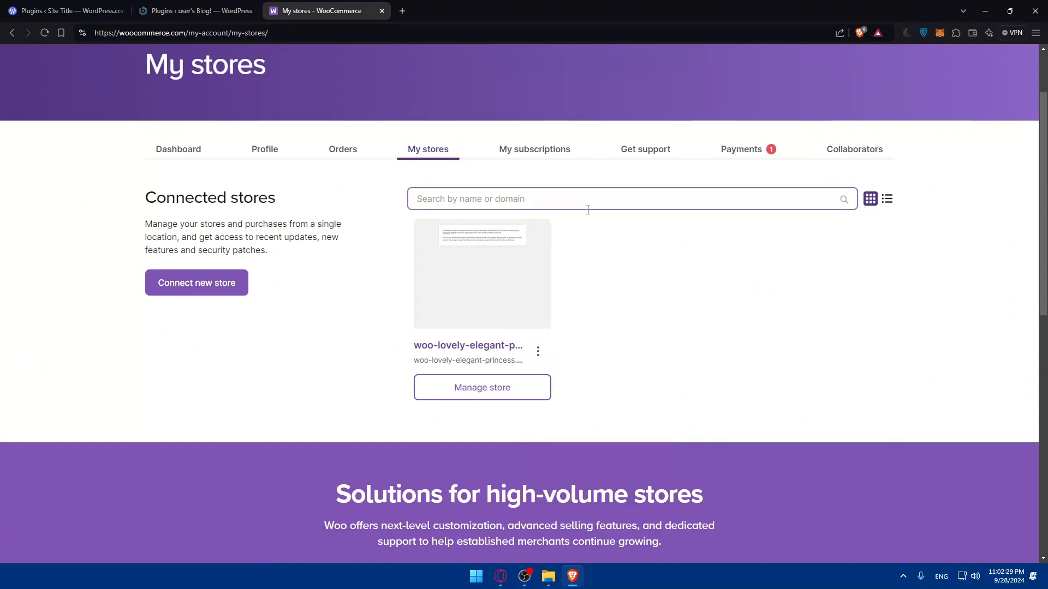
left_click(538, 352)
left_click(588, 477)
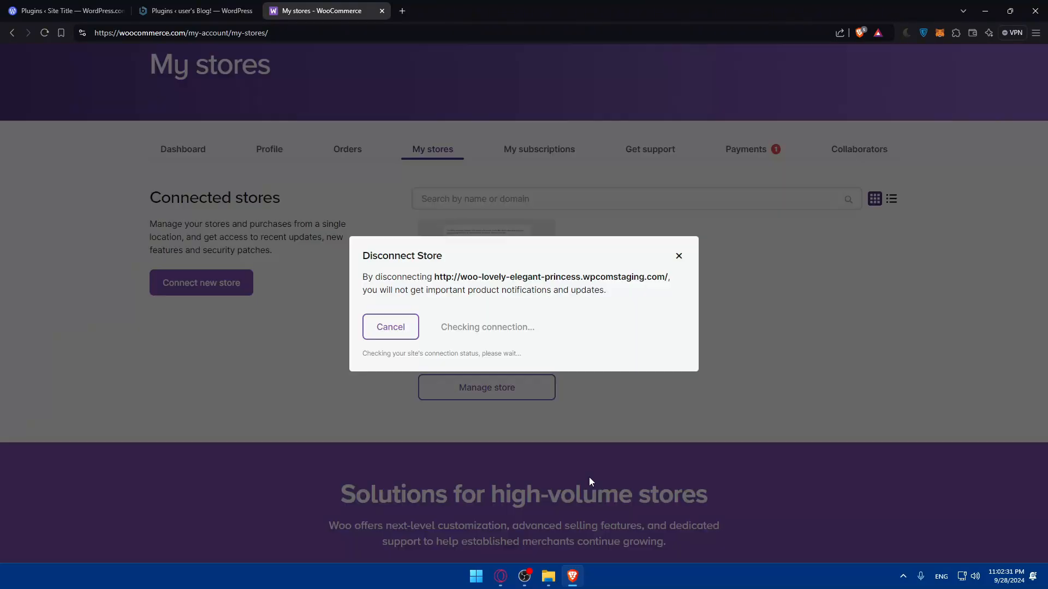
left_click_drag(363, 272, 453, 273)
left_click(526, 274)
left_click_drag(364, 284, 590, 290)
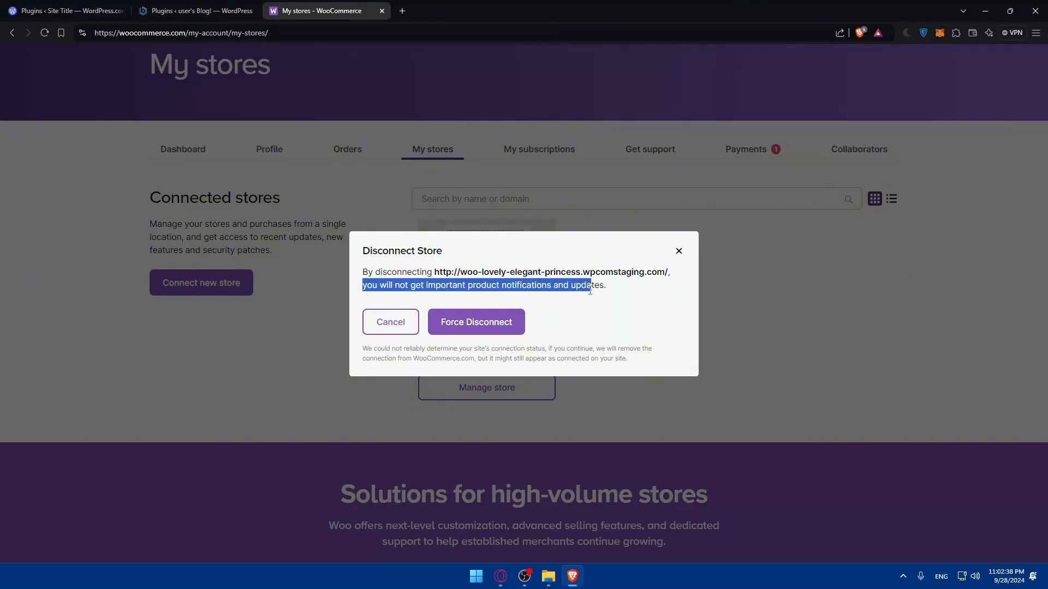
left_click(468, 327)
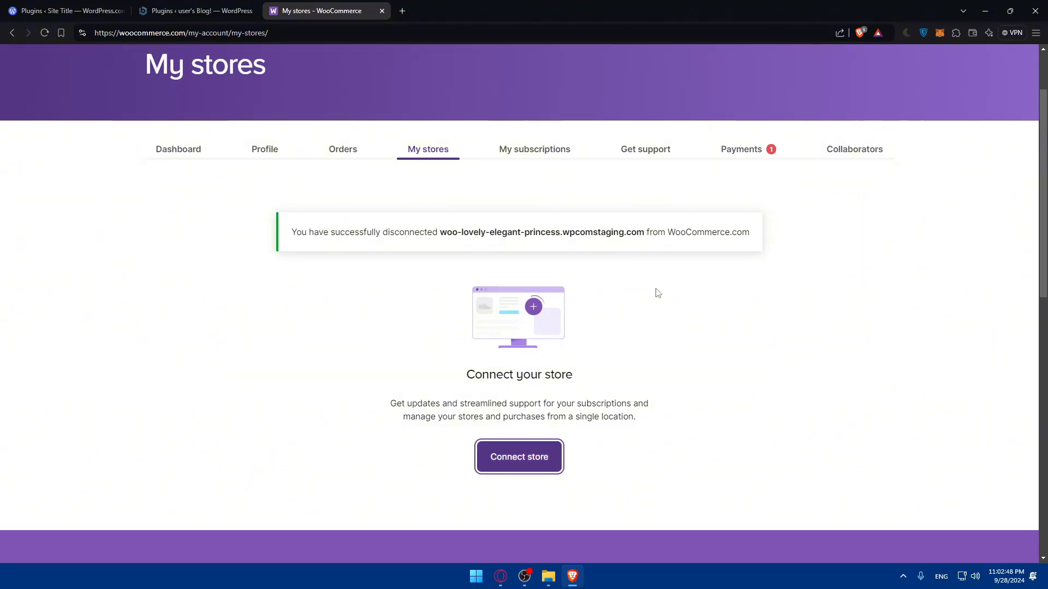
left_click(521, 469)
left_click(439, 311)
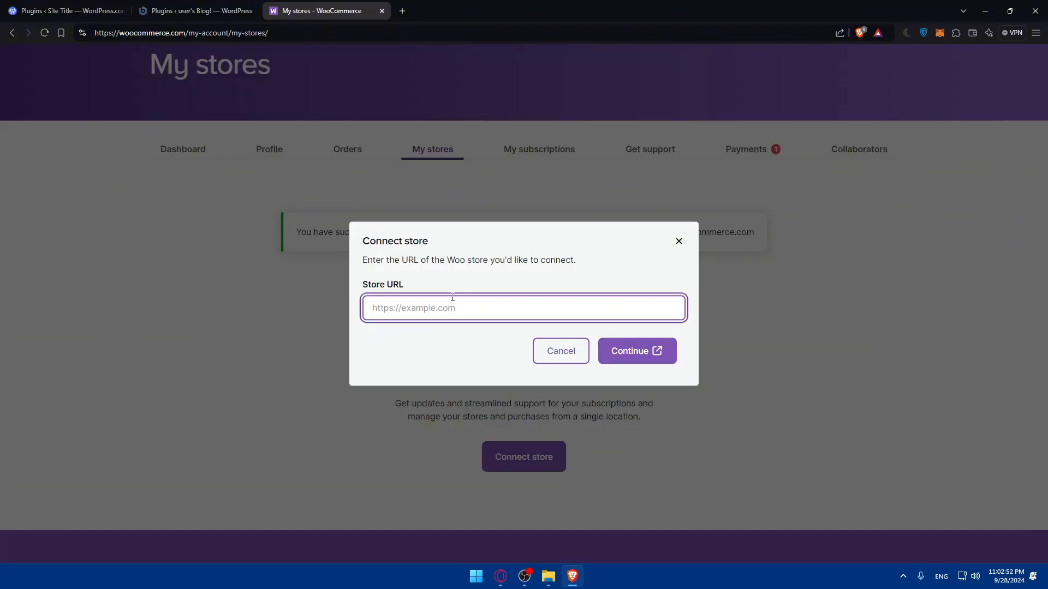
left_click(613, 348)
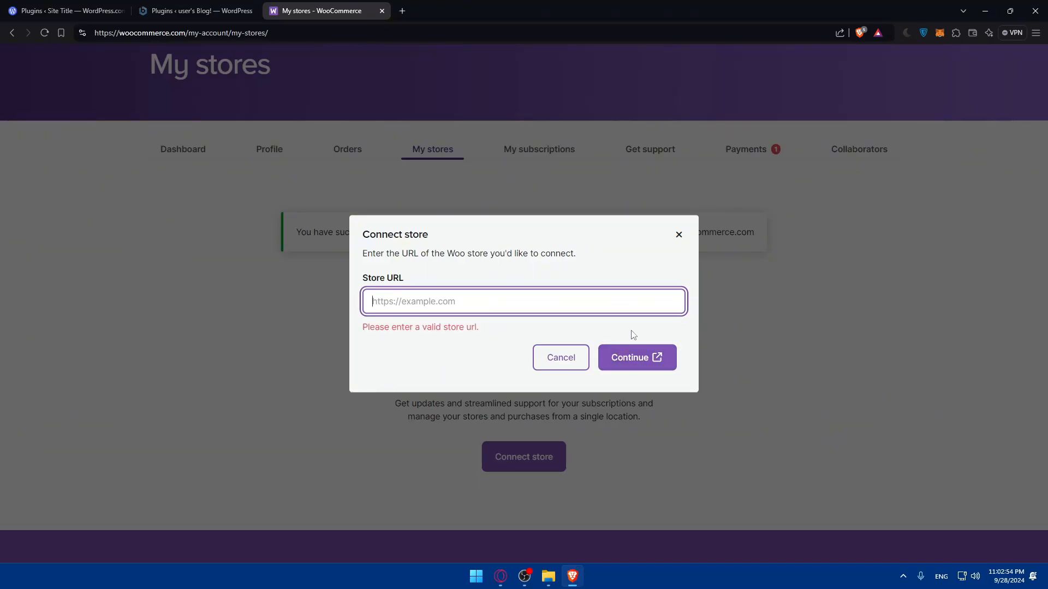
left_click(679, 235)
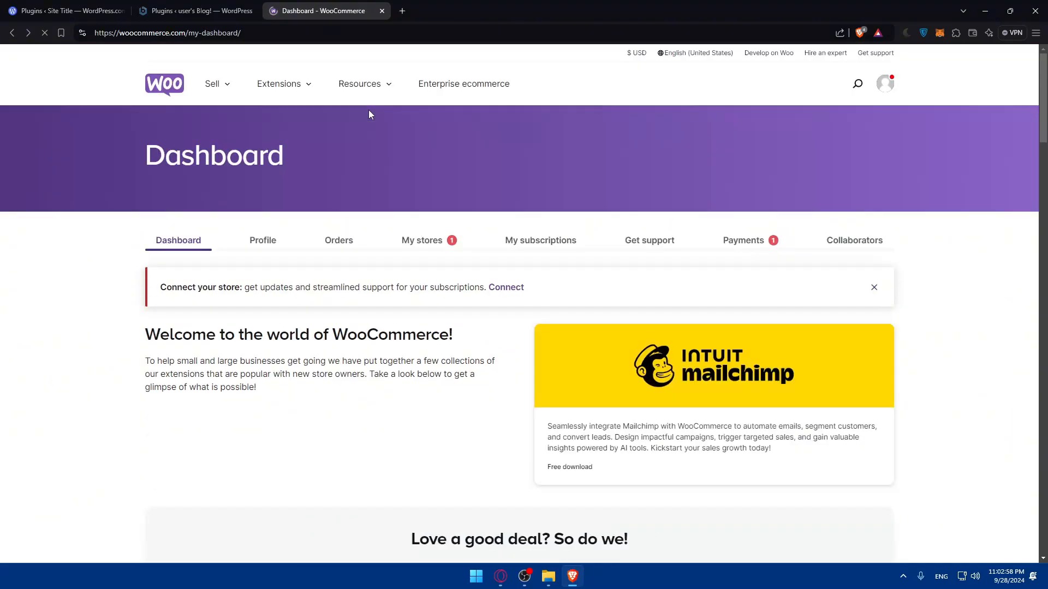
- Recheck the connected stores in the My stores section and close the WooCommerce.com tab
left_click(420, 241)
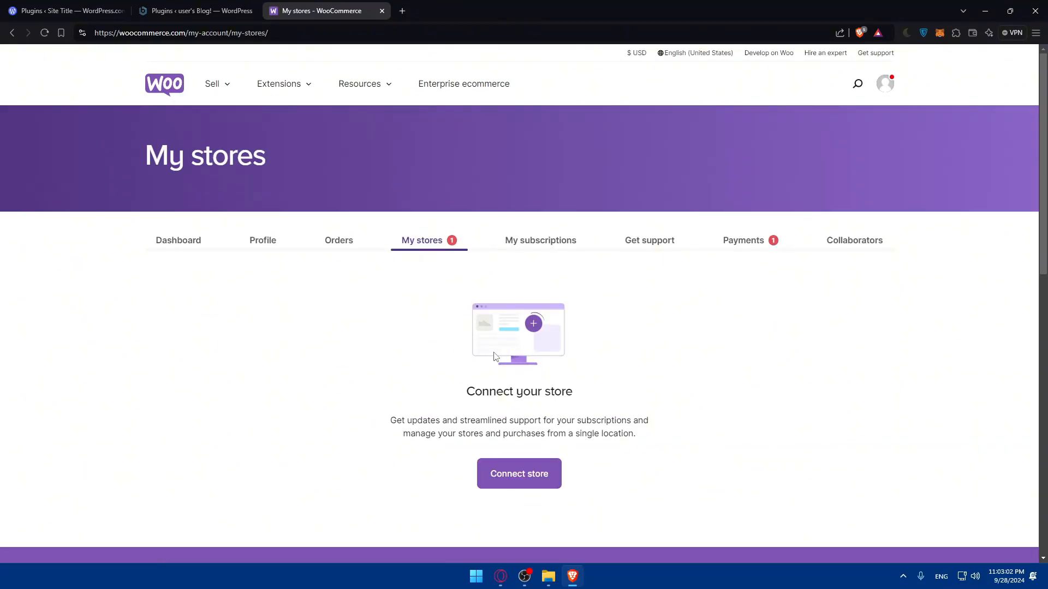
scroll(409, 246, "down", 2)
scroll(342, 222, "up", 2)
left_click(380, 12)
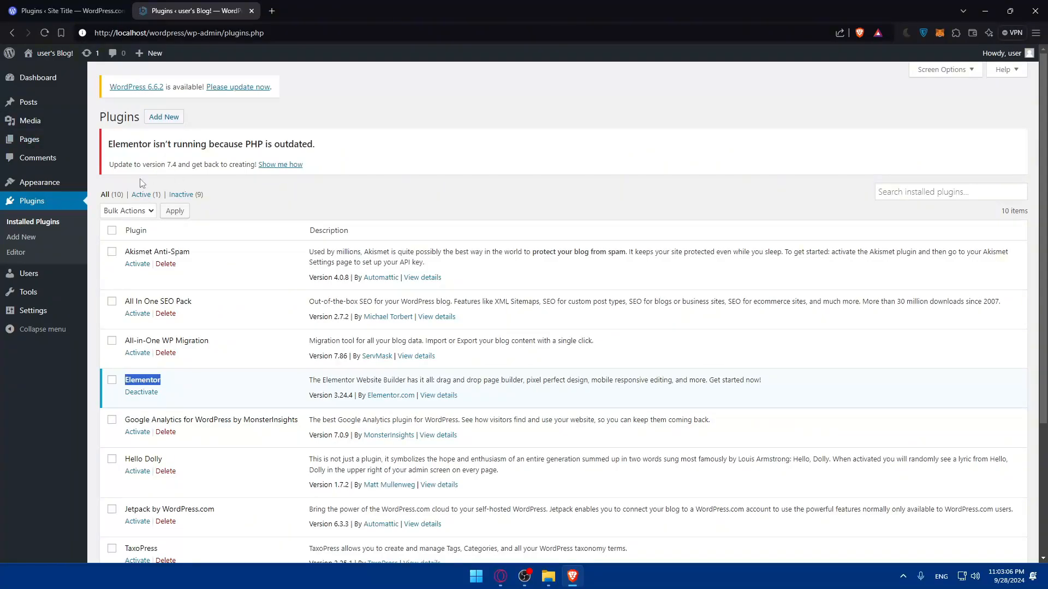
- Open the Dashboard of the localhost WordPress site
left_click(242, 196)
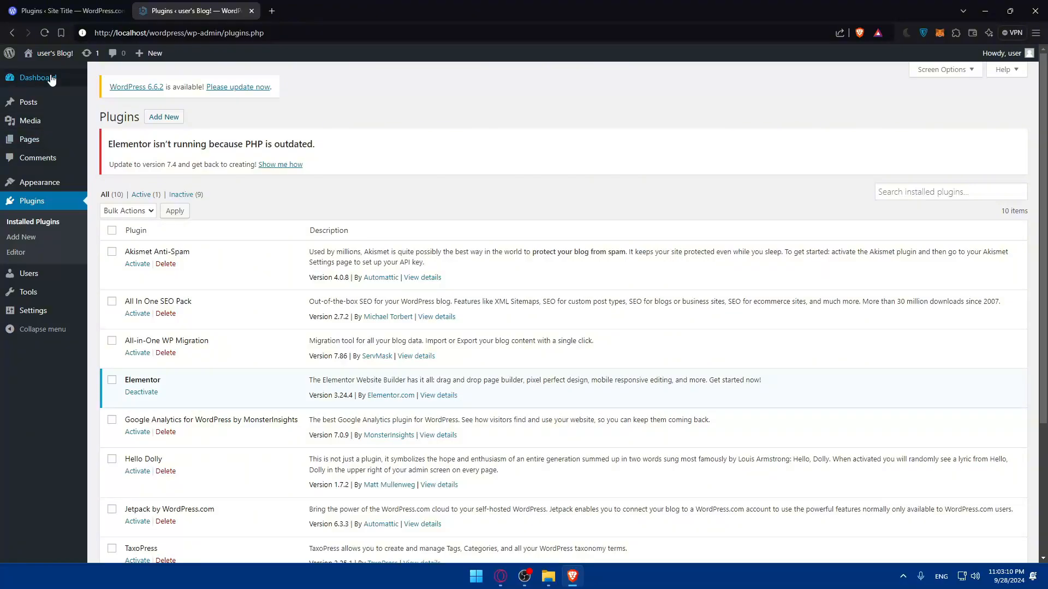
left_click(19, 79)
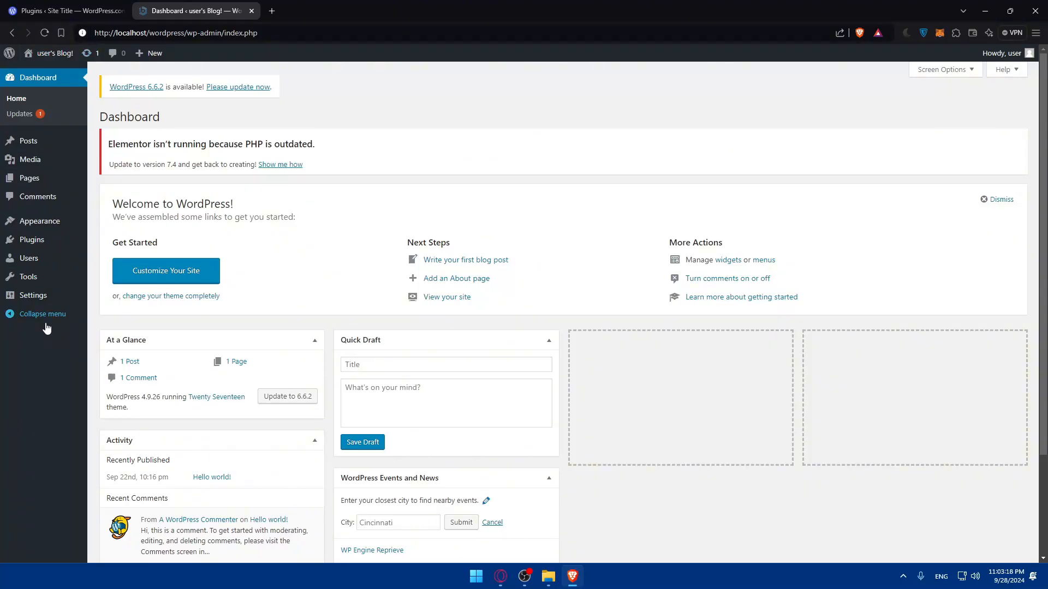
- Search the localhost site's installed plugins for "woocomerce" and clear the search
mouse_move(46, 248)
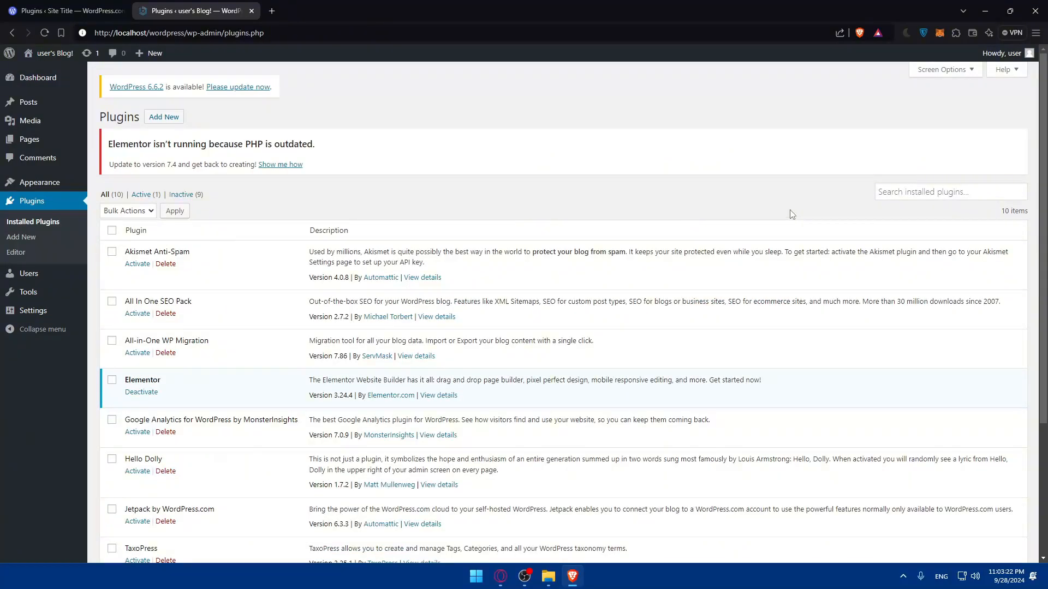
left_click(928, 191)
type("woocomerce")
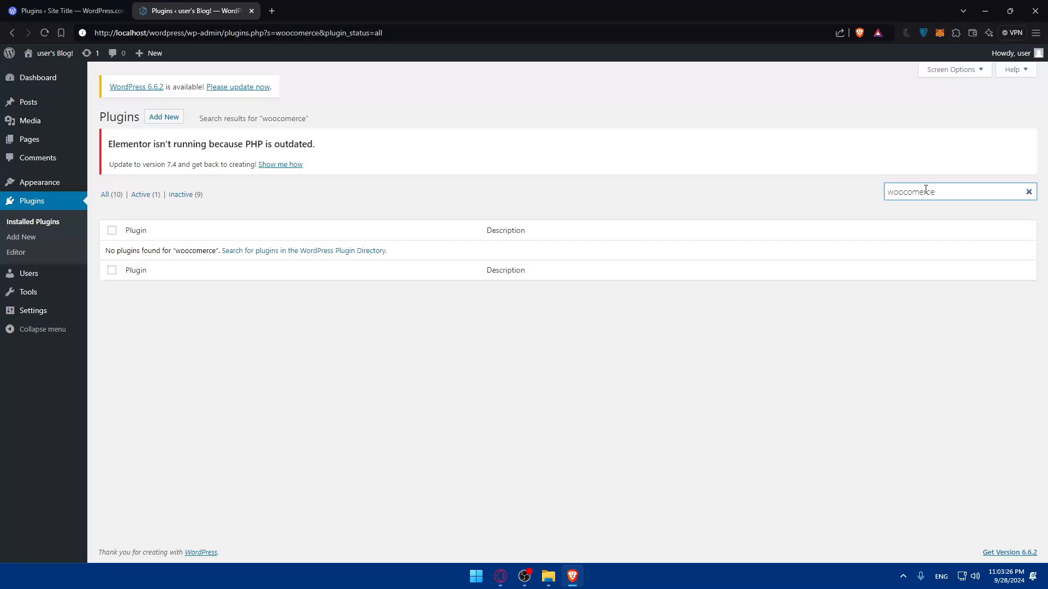
left_click(1029, 192)
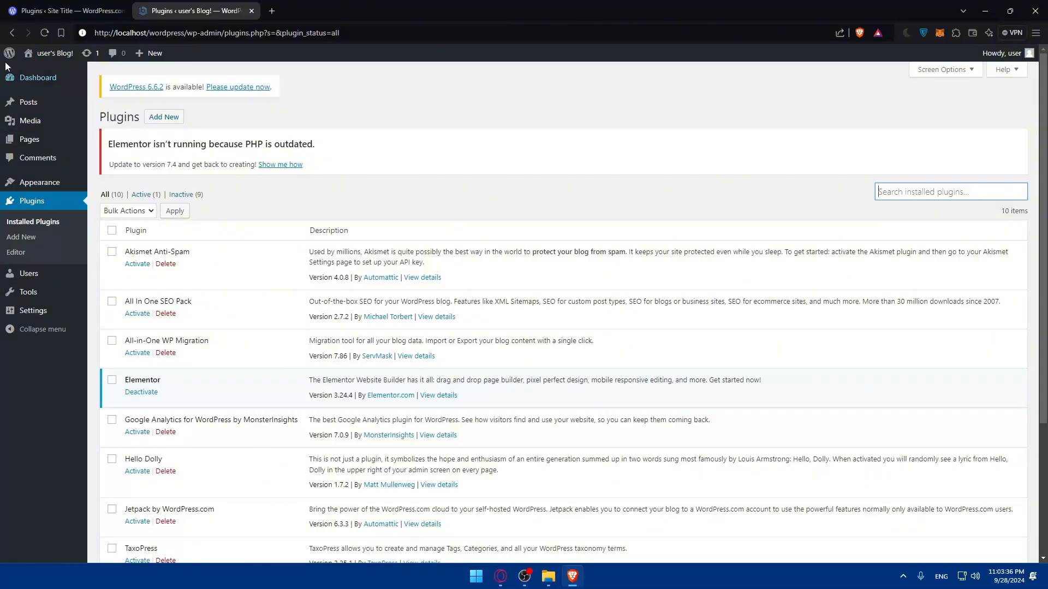
- Sort the localhost site's pages by title and move Sample Page to the Trash
left_click(25, 139)
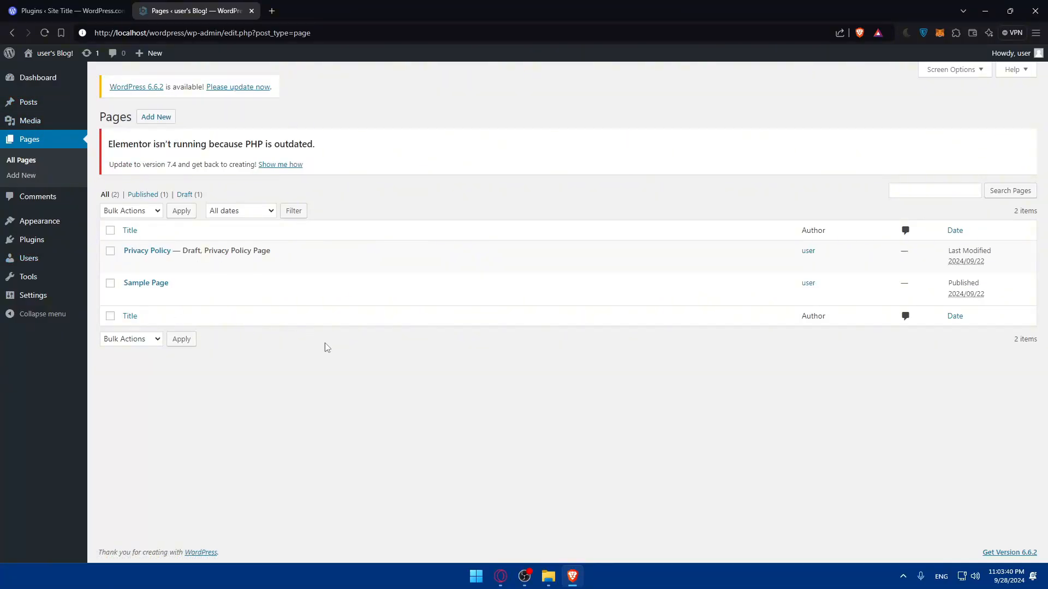
mouse_move(138, 293)
left_click(143, 339)
left_click(143, 384)
left_click(203, 320)
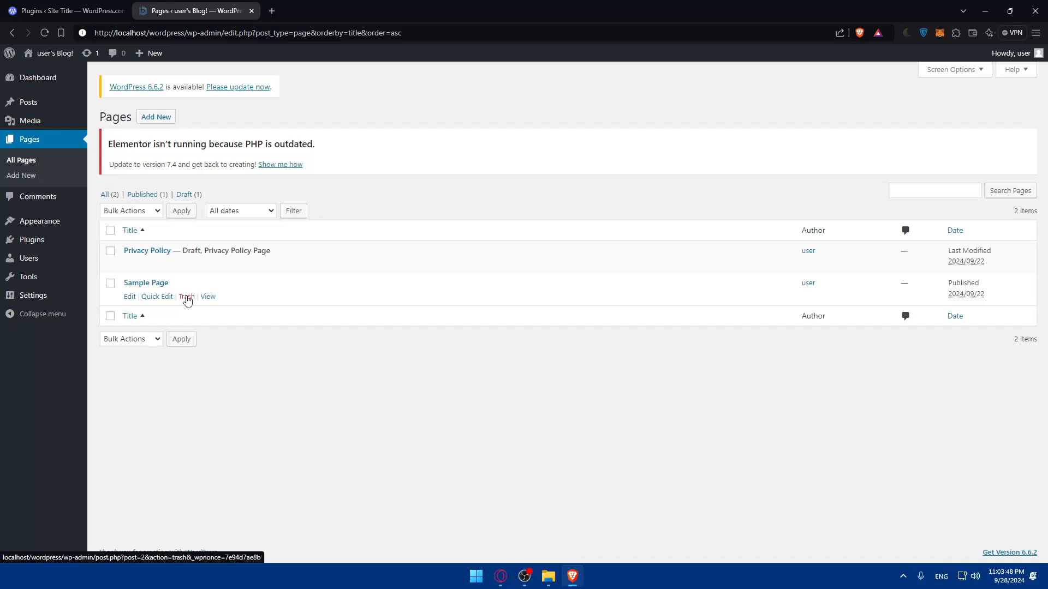
left_click(187, 297)
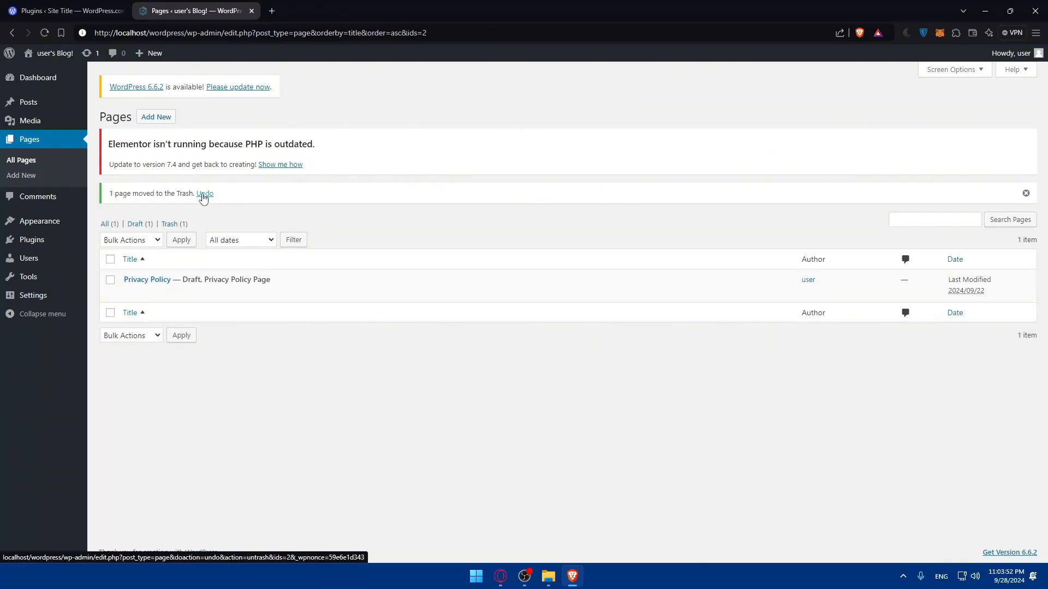
- Restore Sample Page from the Trash with a bulk action and return to the list of all pages
left_click(173, 224)
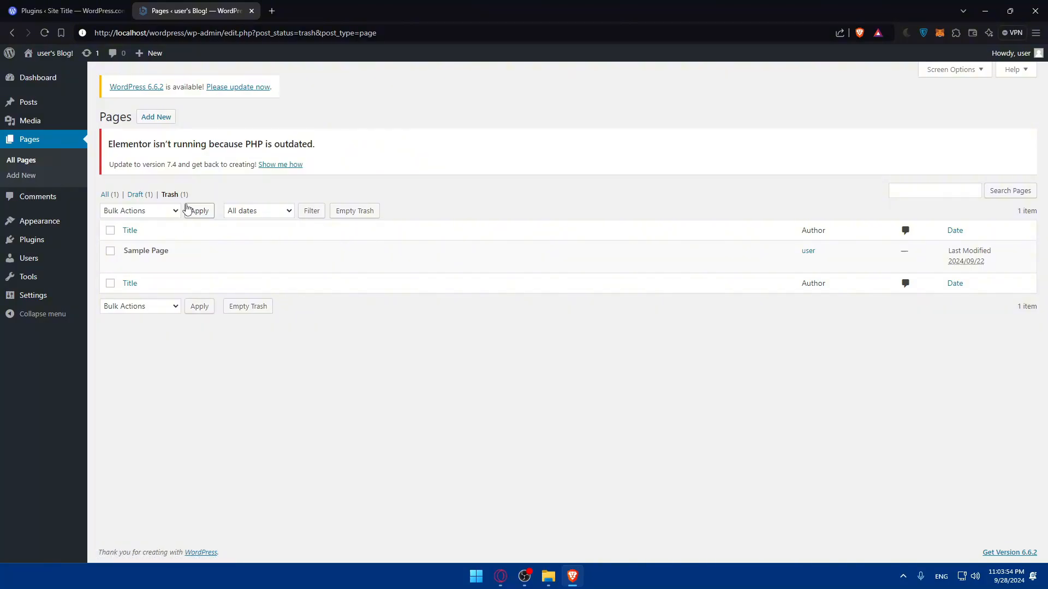
left_click(136, 306)
left_click(135, 334)
left_click(110, 251)
left_click(200, 306)
left_click(106, 224)
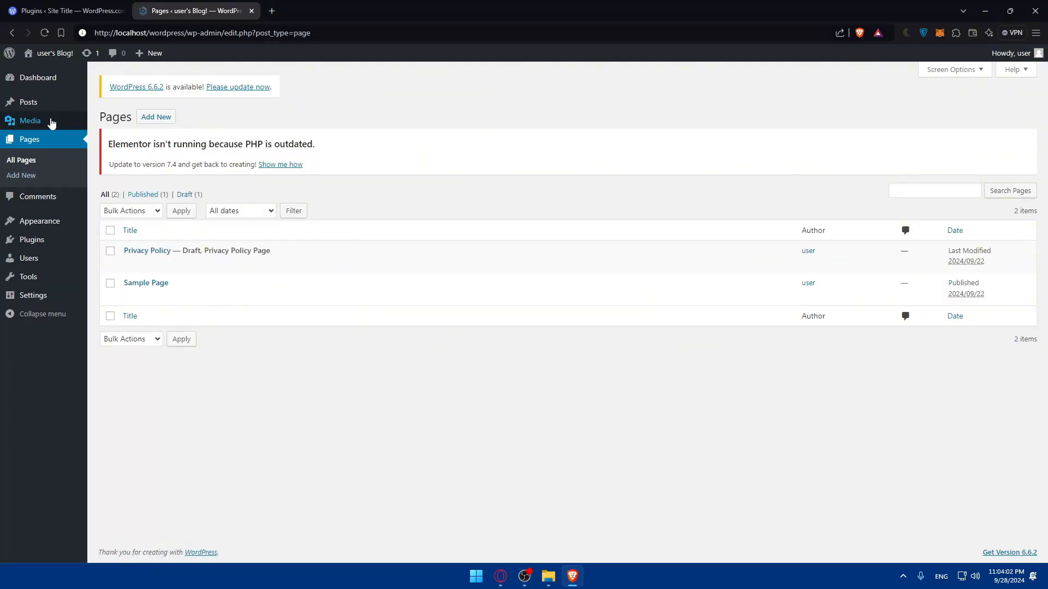
- Move the "Hello world!" post to the Trash and restore it from there
left_click(33, 103)
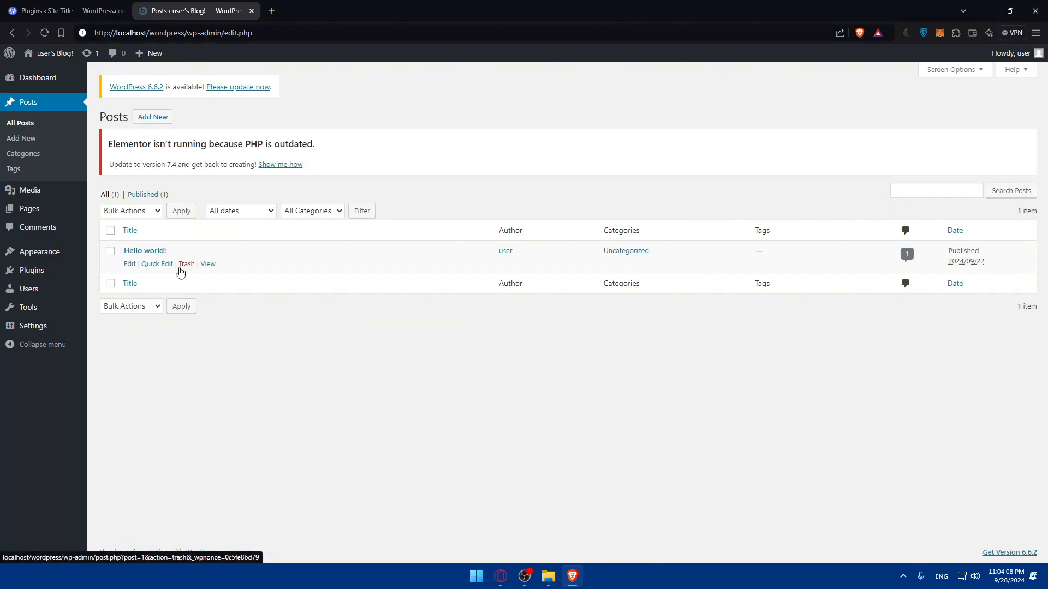
left_click(182, 267)
left_click(140, 225)
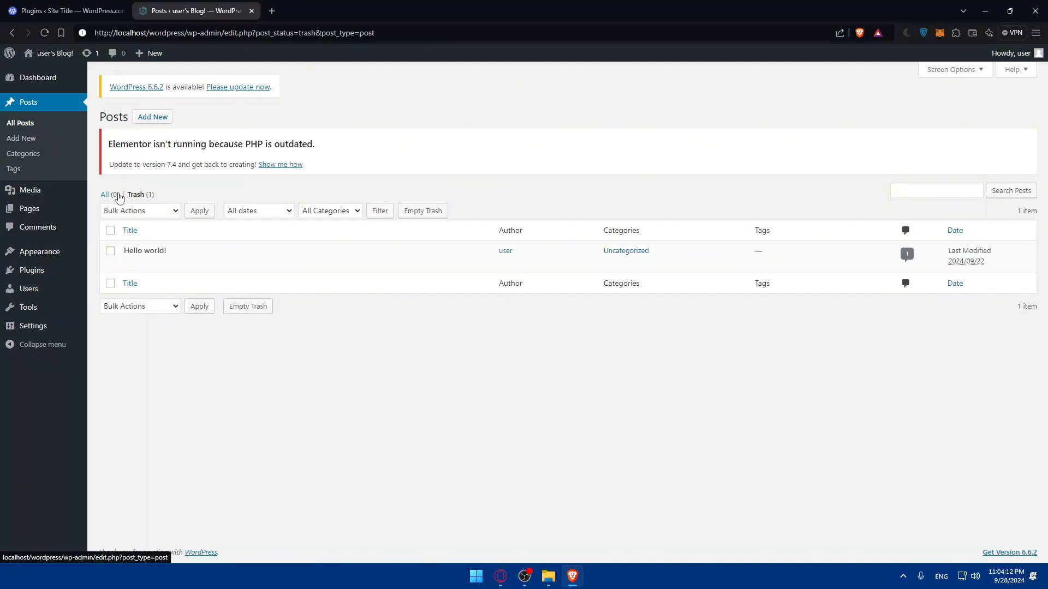
left_click(135, 263)
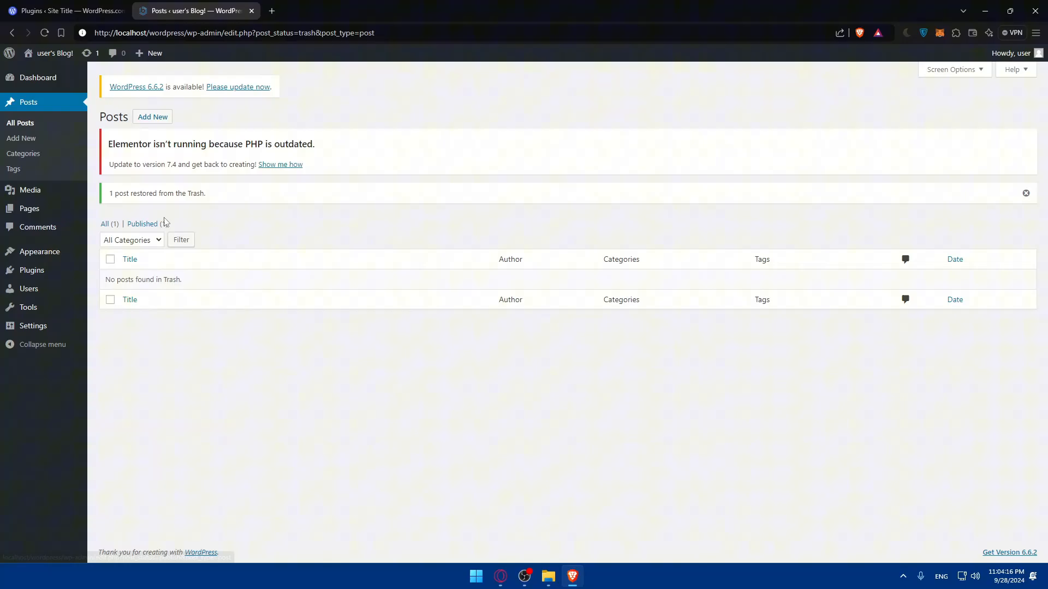
- Open woocommerce.com in a new tab, check the account's My stores section for connected stores, and close that tab
left_click(71, 11)
left_click(272, 11)
type("woocommerce.com")
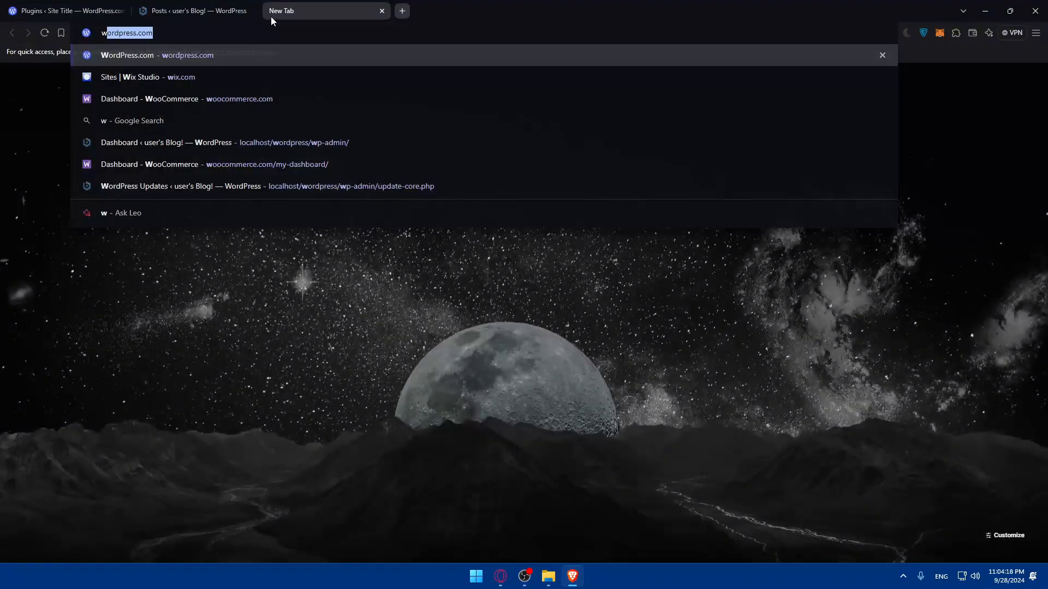
key("Return")
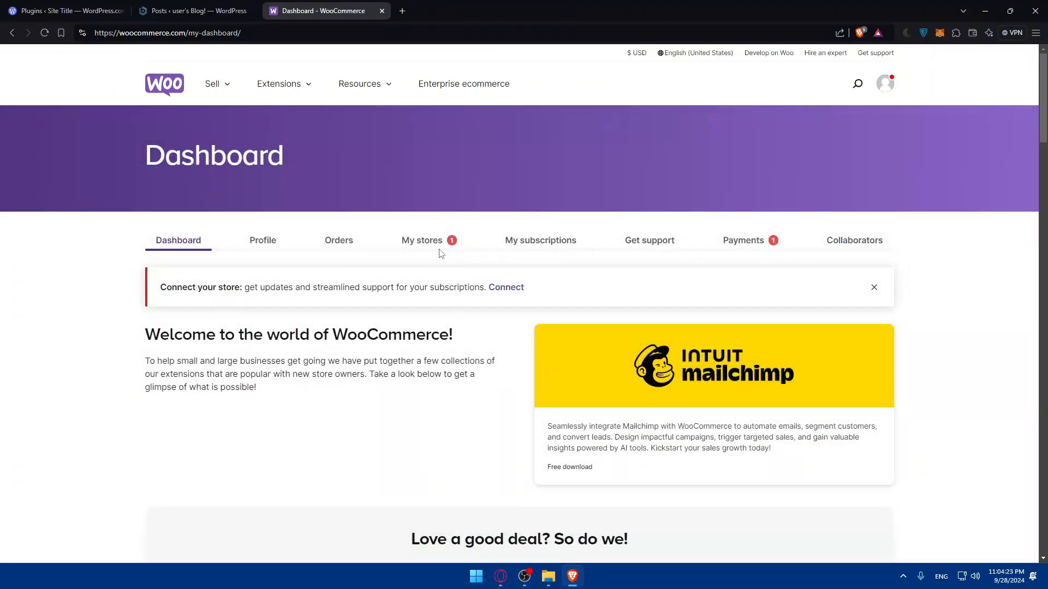
left_click(433, 241)
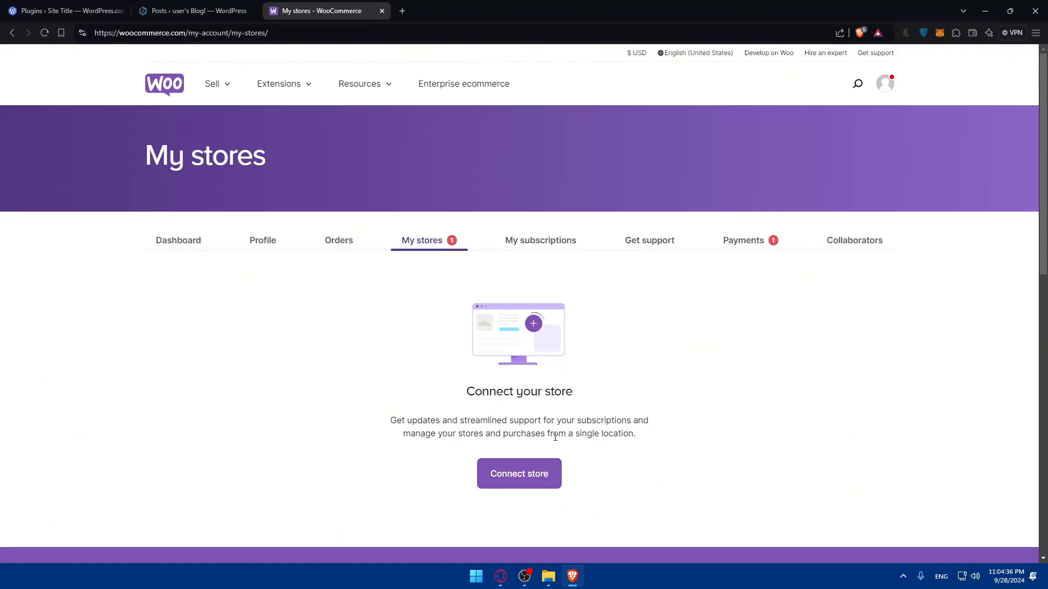
left_click(381, 11)
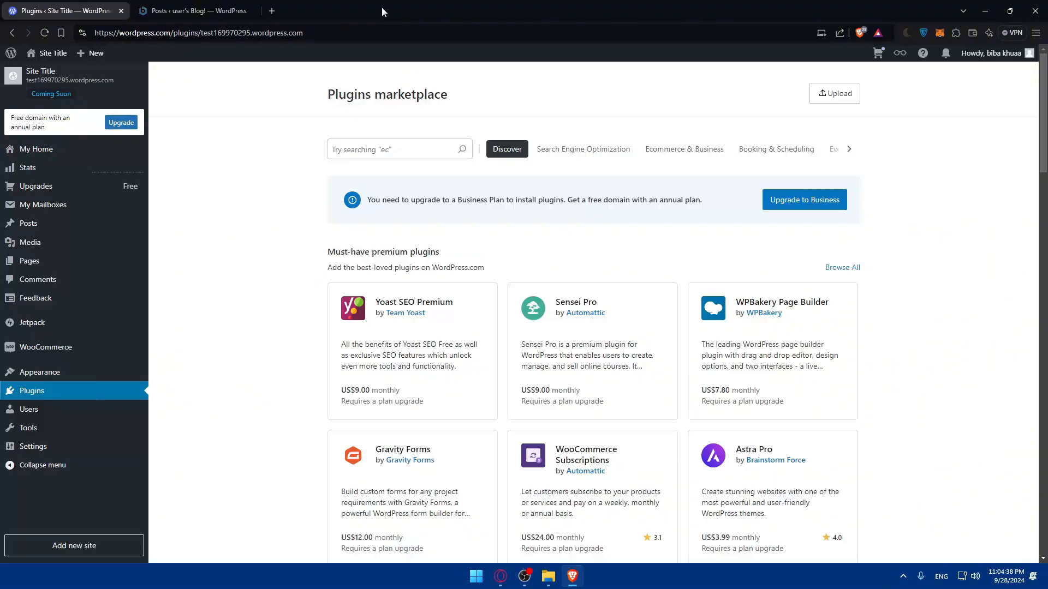
- Close the WordPress.com and localhost WordPress tabs, leaving one new tab, and minimize the browser window
left_click(182, 12)
left_click(112, 11)
left_click(121, 11)
left_click(141, 11)
left_click(121, 11)
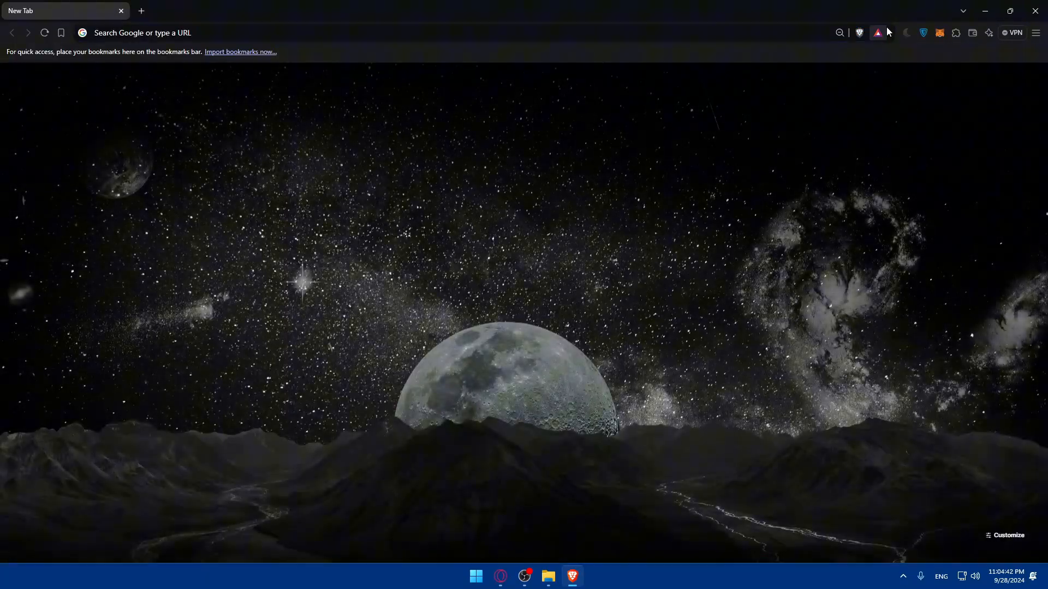
left_click(985, 11)
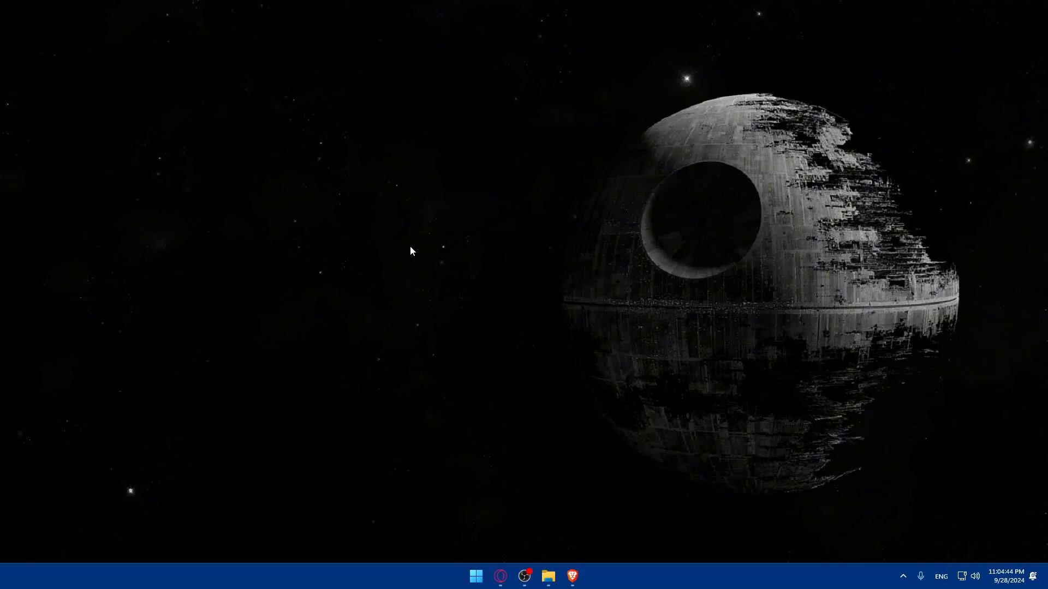